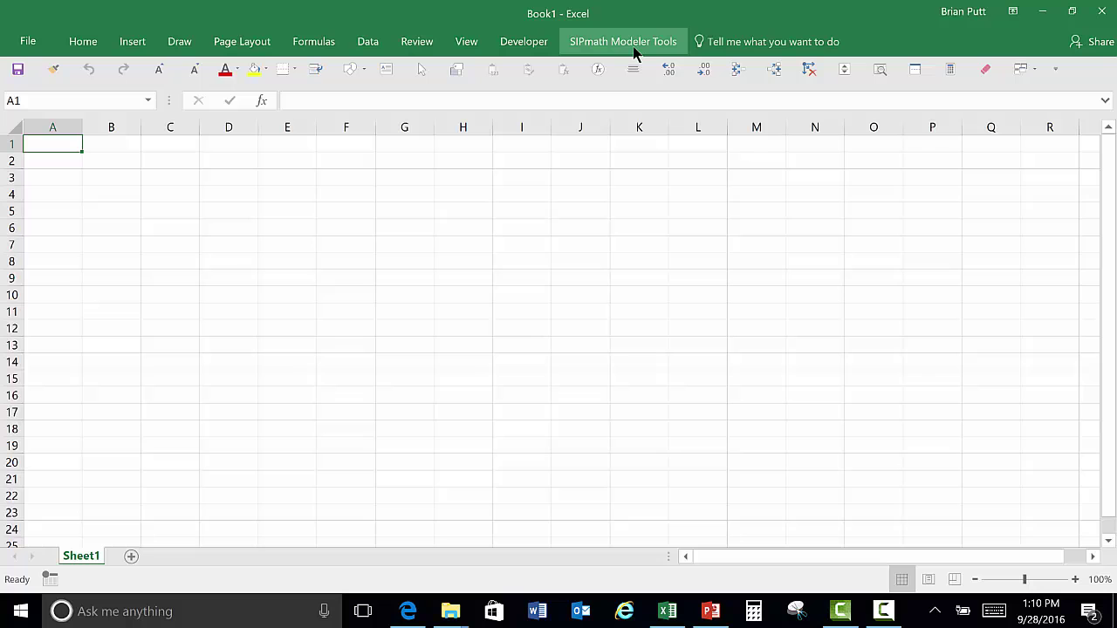
Run SIPmath Initialize for the workbook, keeping Generate Mode with 1000 trials
click(634, 53)
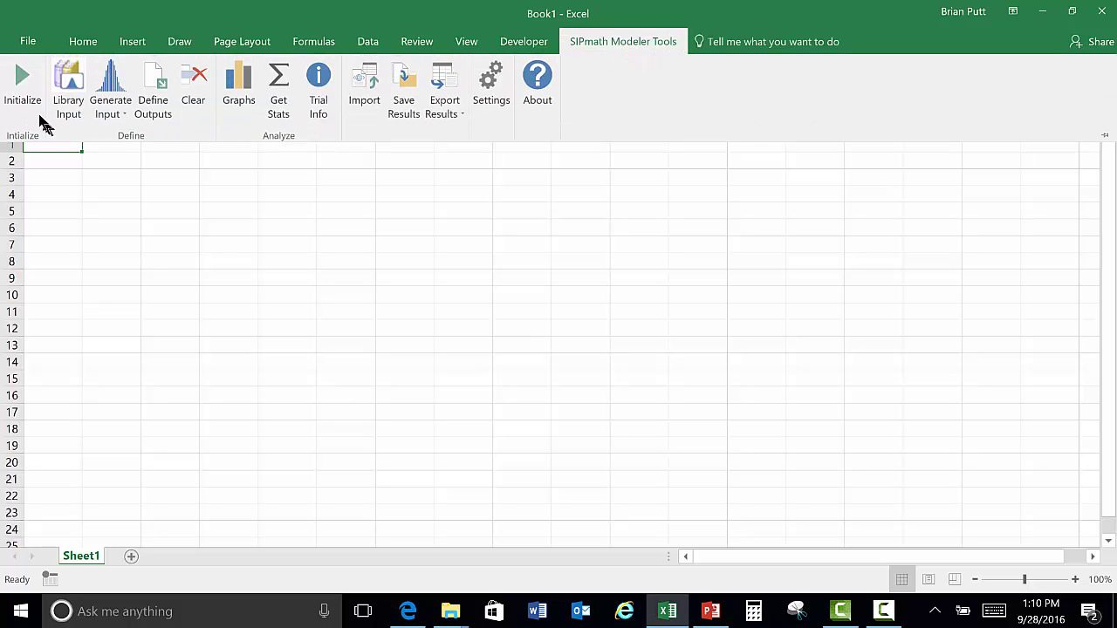
click(26, 96)
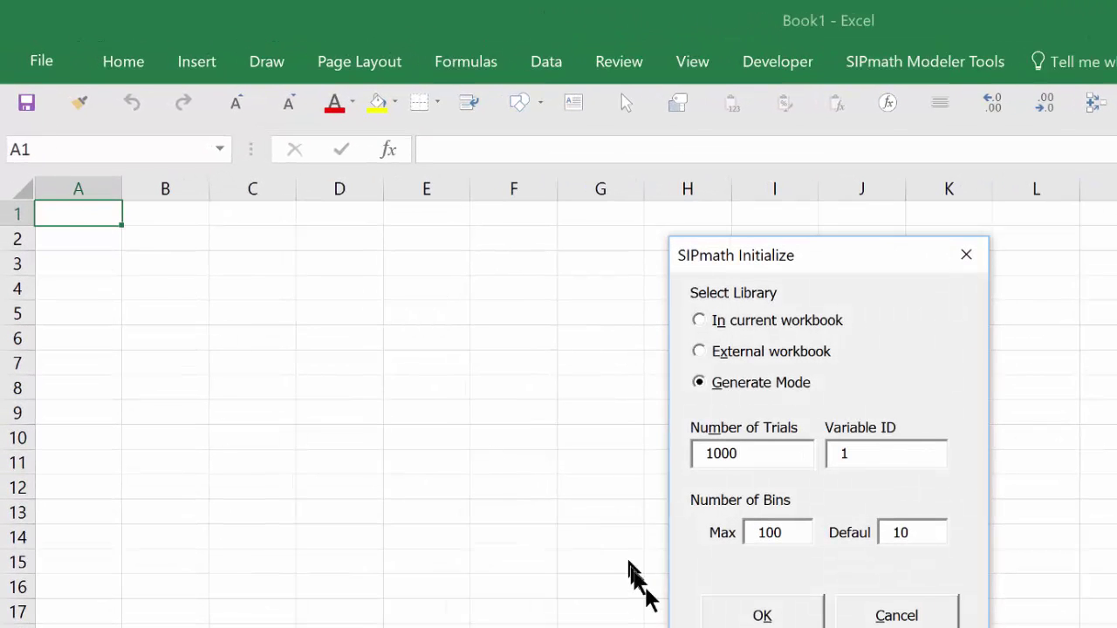
click(746, 614)
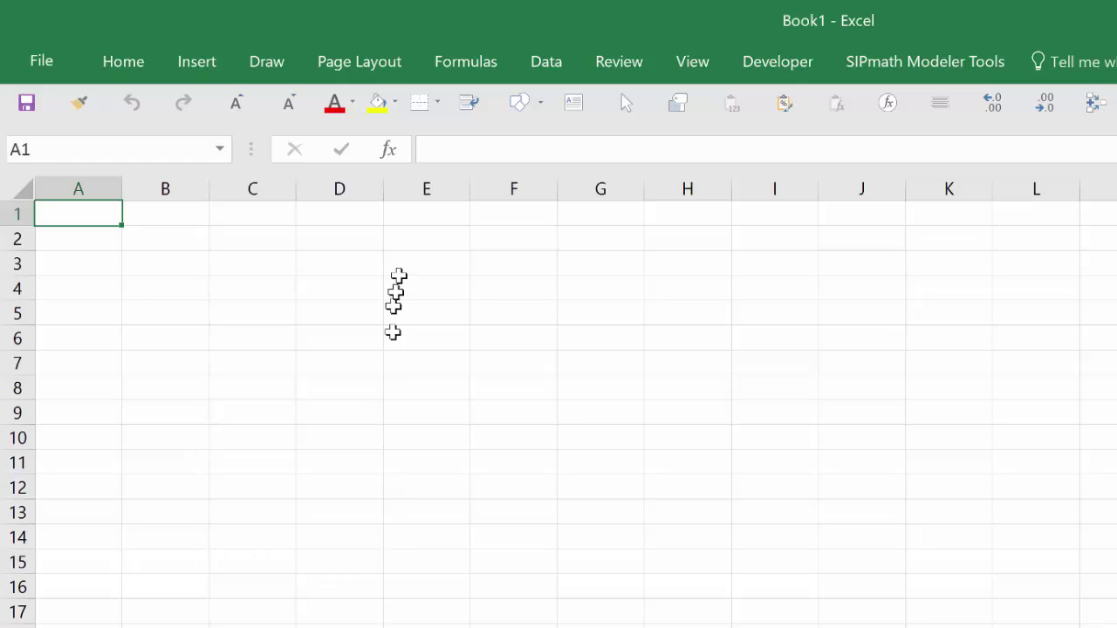
Enter headers P10, P50 and P90 in E3:G3
click(397, 292)
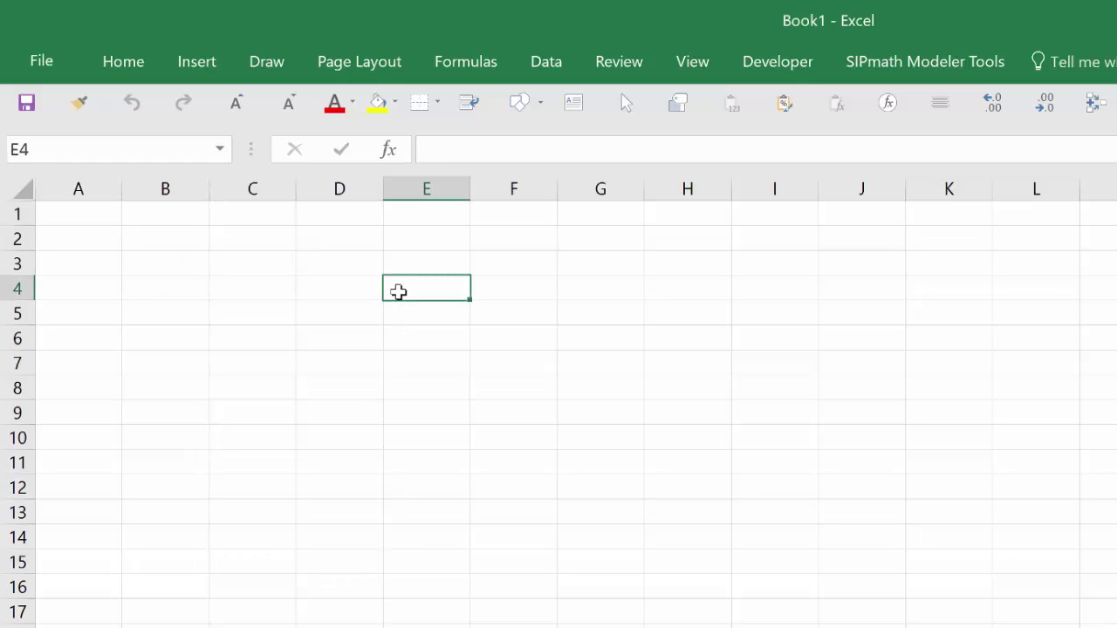
key(Up)
text(P10)
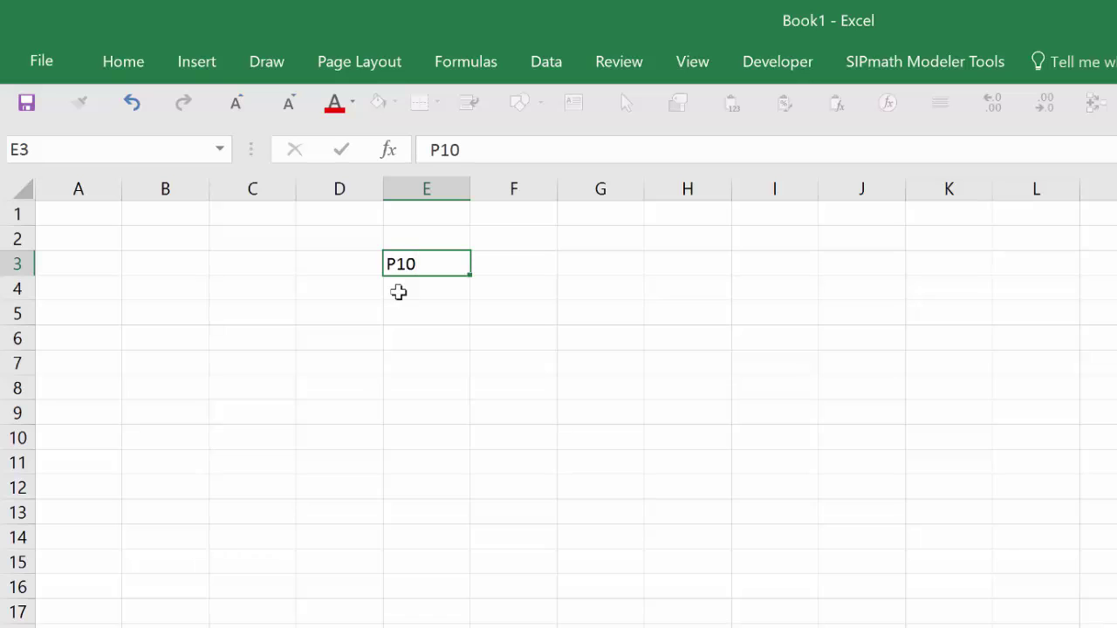
key(Tab)
text(P50)
key(Tab)
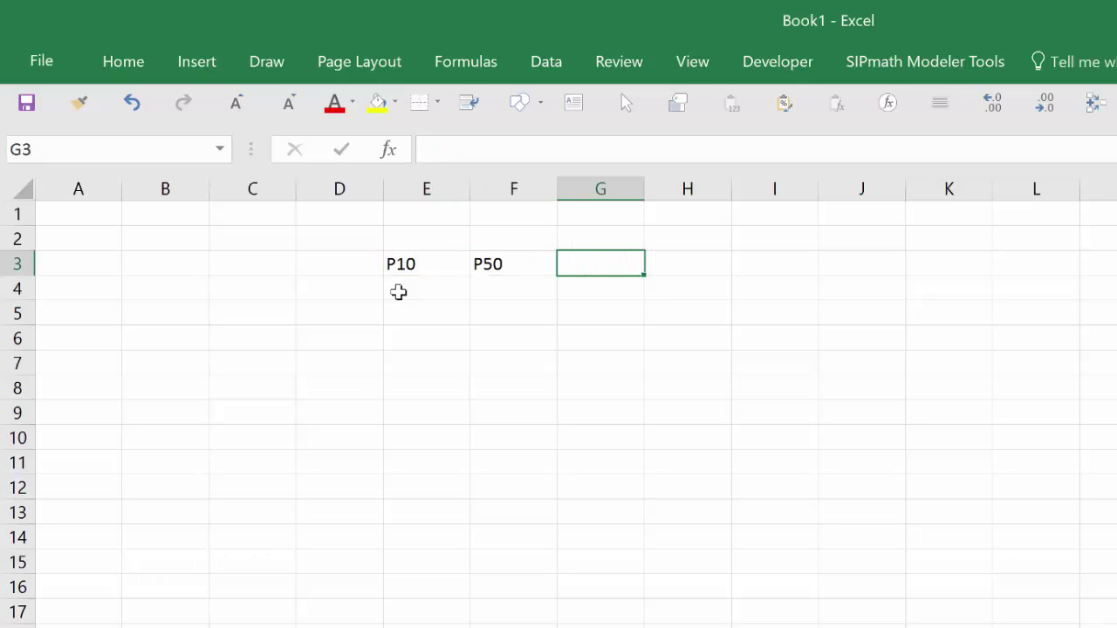
text(P90)
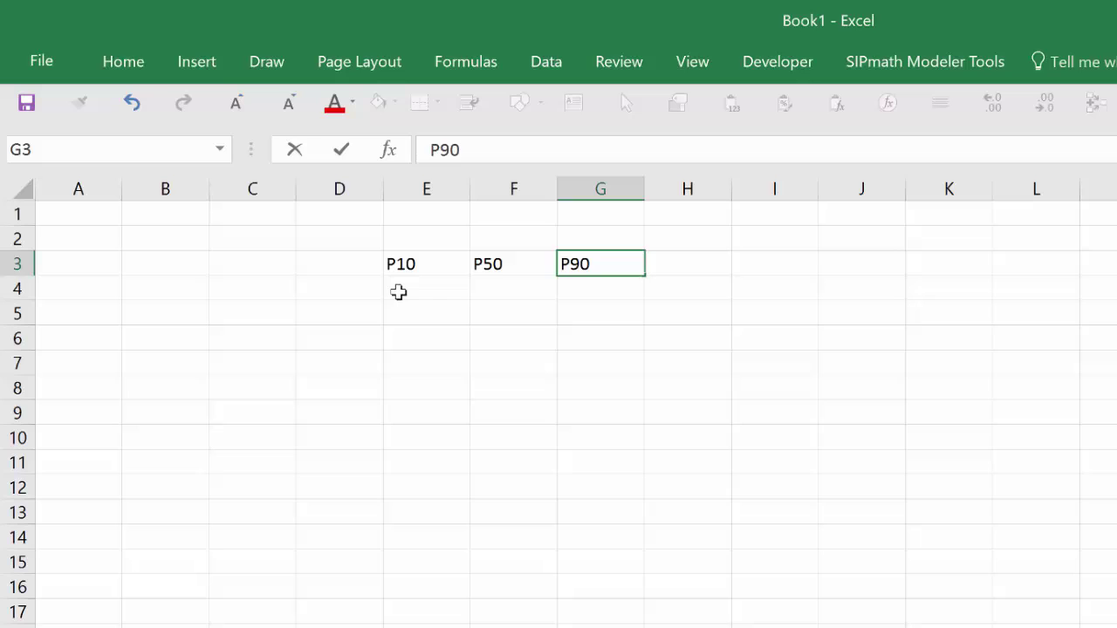
key(Return)
Enter 5, 10 and 20 in E4:G4 and fill those cells yellow
key(Left)
key(Left)
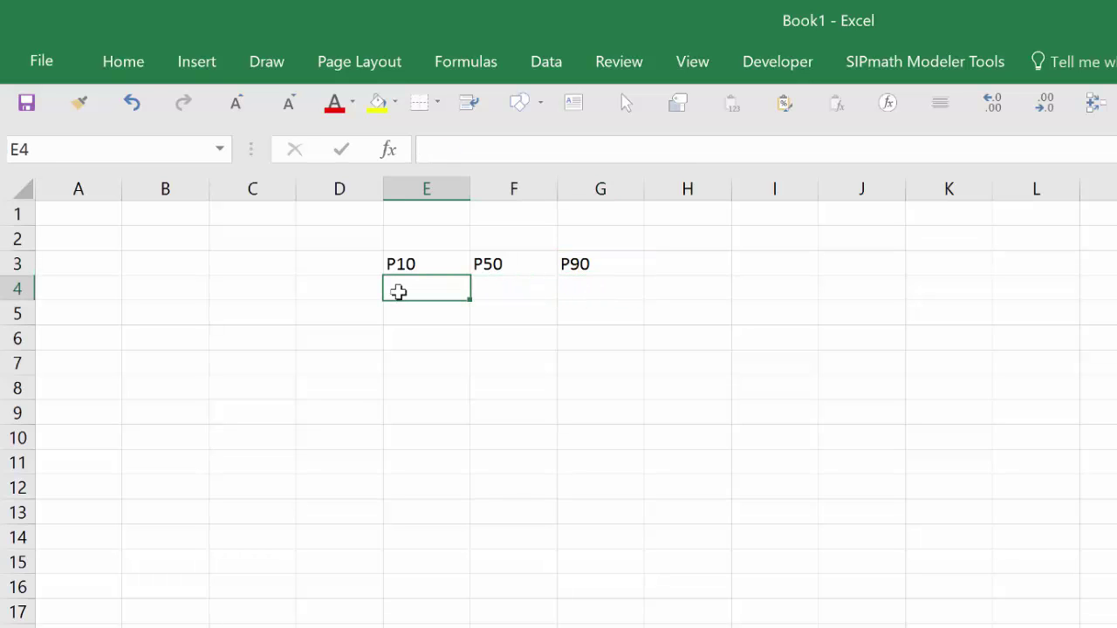
text(5)
key(Tab)
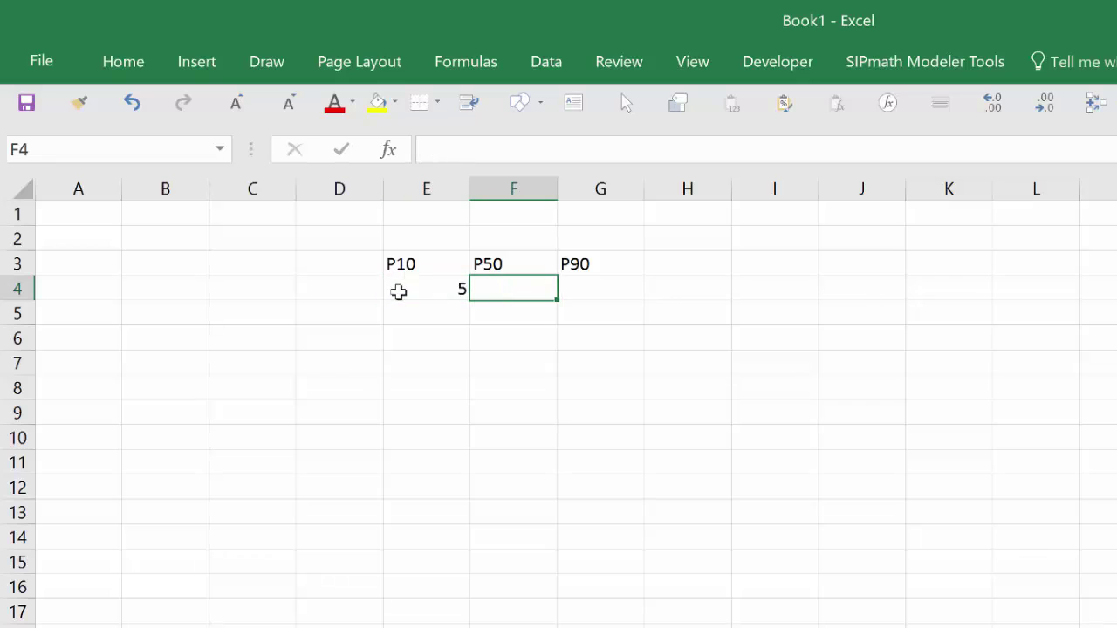
text(10)
key(Tab)
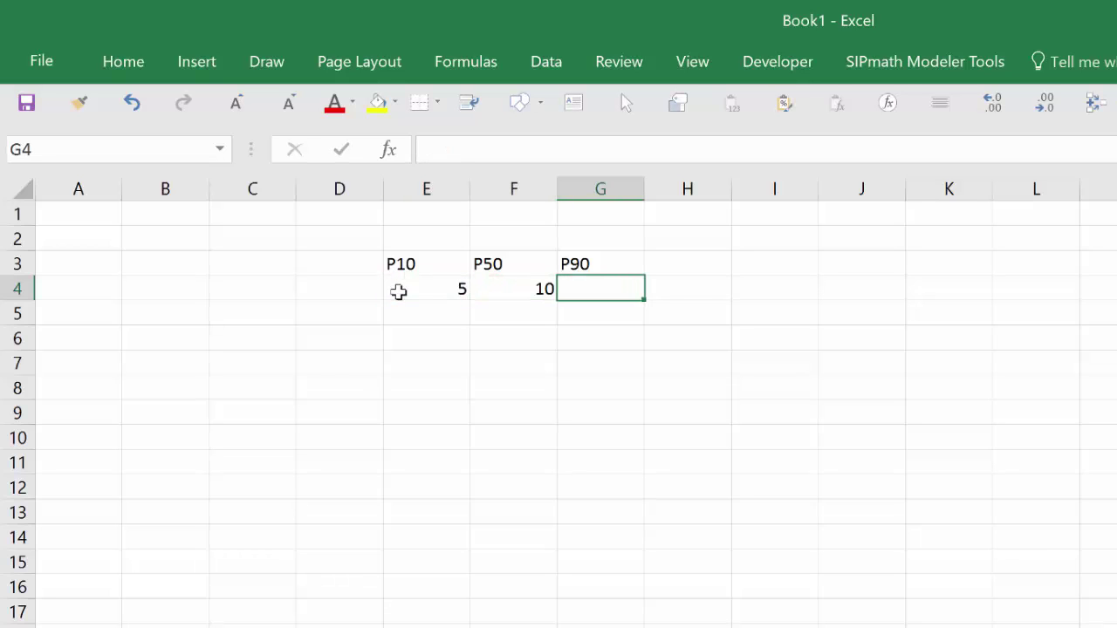
text(20)
key(ctrl+Return)
click(398, 291)
key(shift+Right)
key(shift+Right)
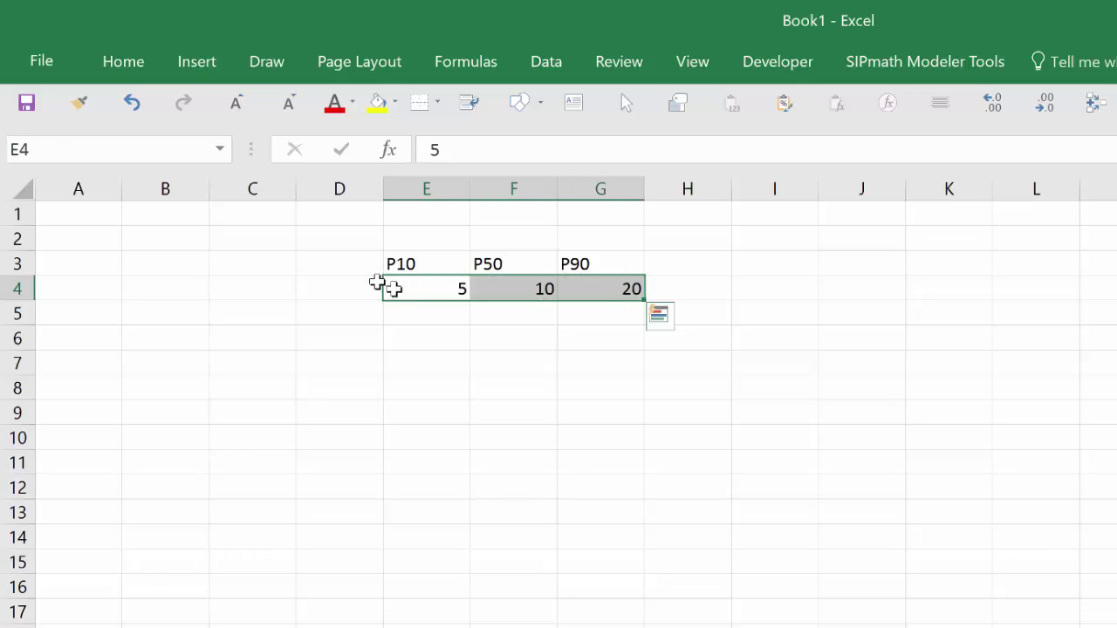
click(375, 100)
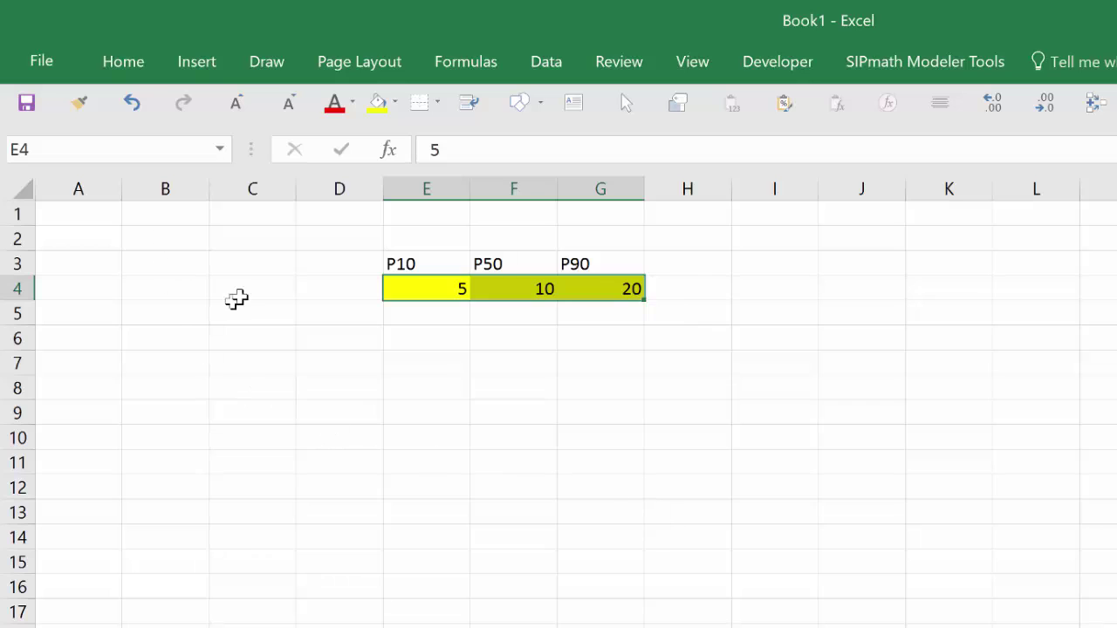
Label C3 'Result', J3 'Rand#' and K3 'Seed'
click(235, 265)
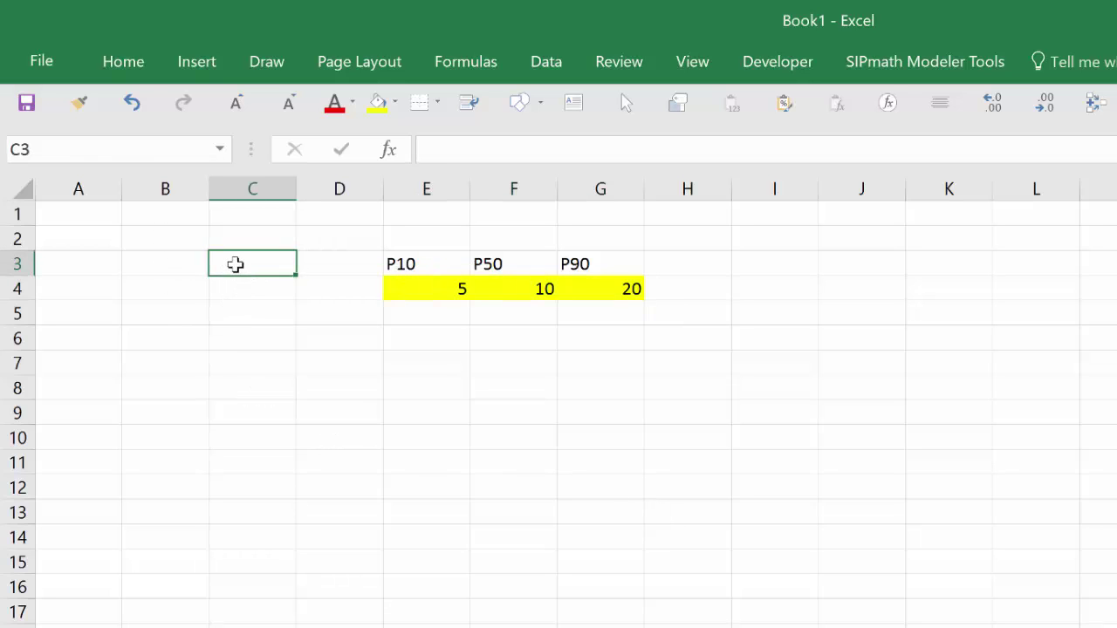
text(Result)
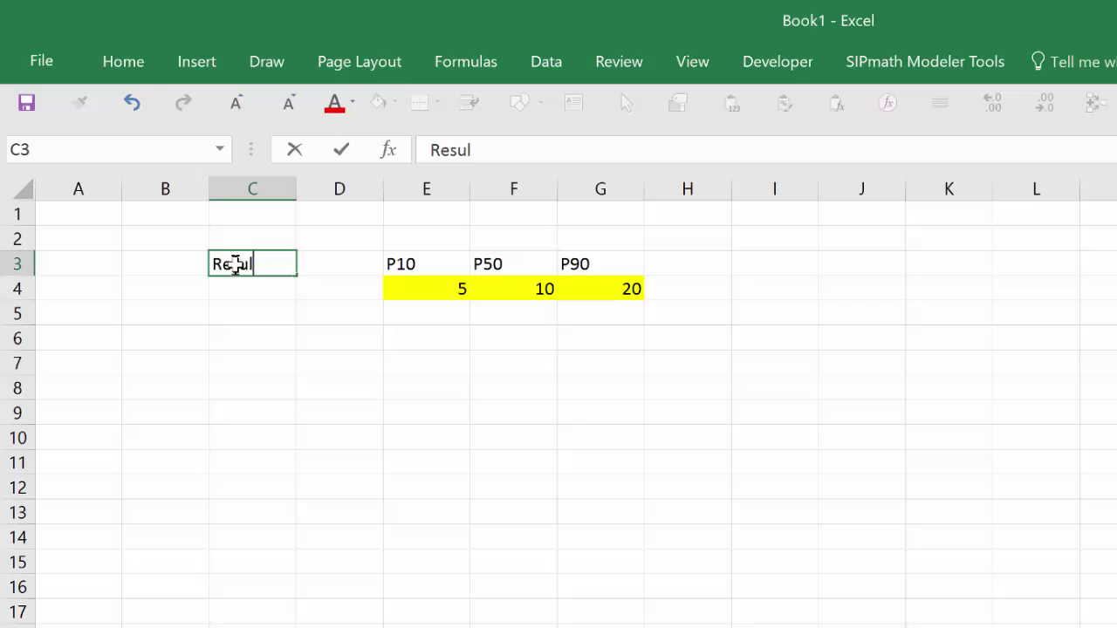
key(ctrl+Return)
key(Right)
key(Right)
key(Right)
key(Right)
key(Right)
key(Right)
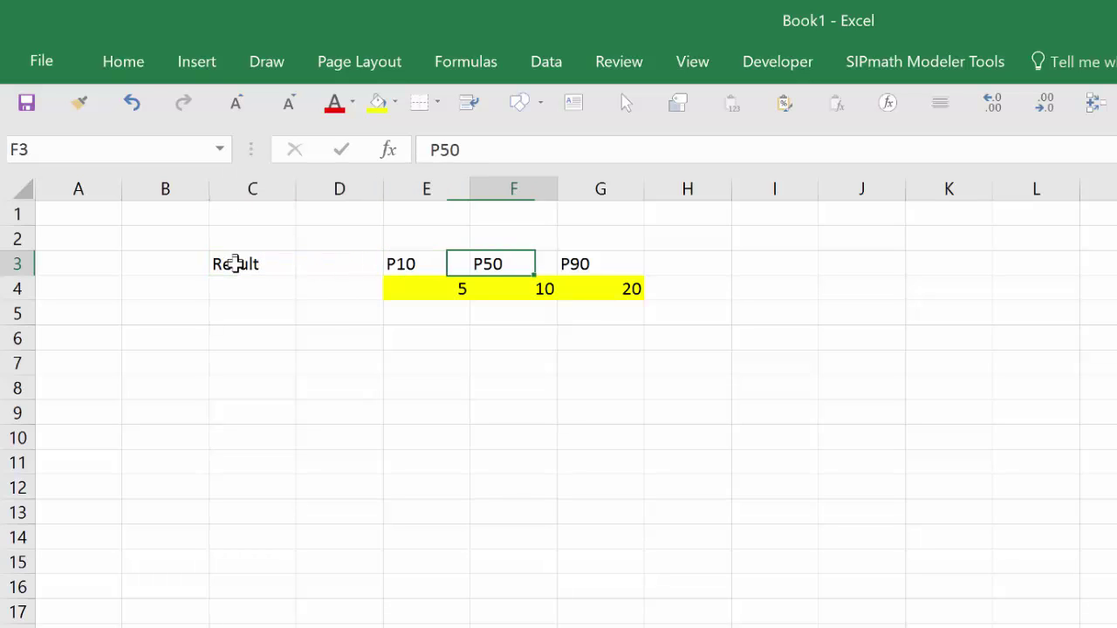
key(Right)
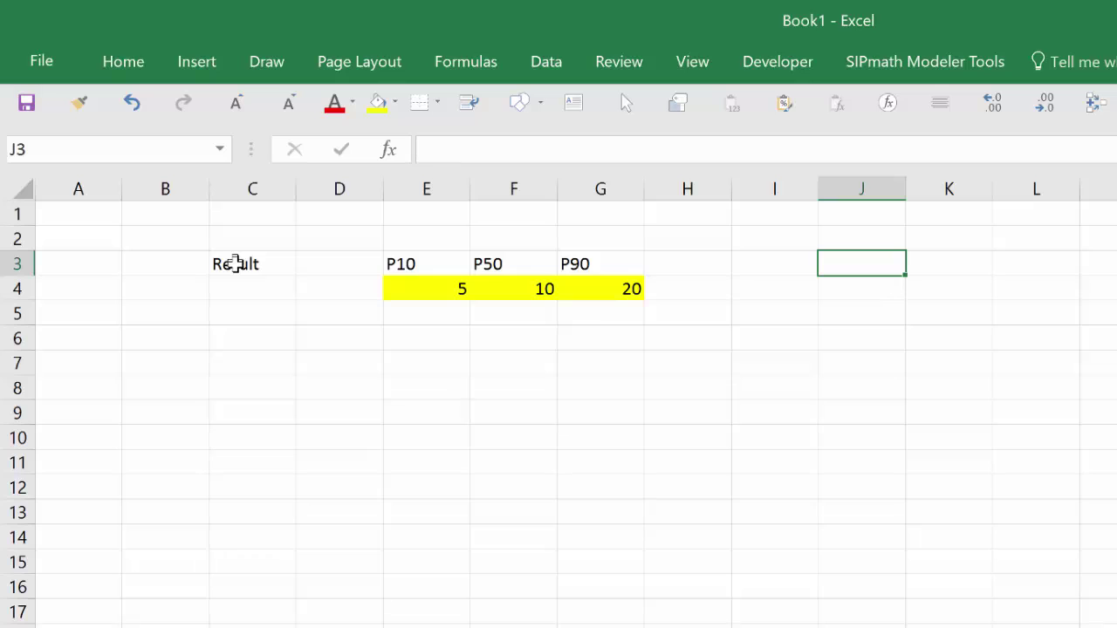
text(Rand#)
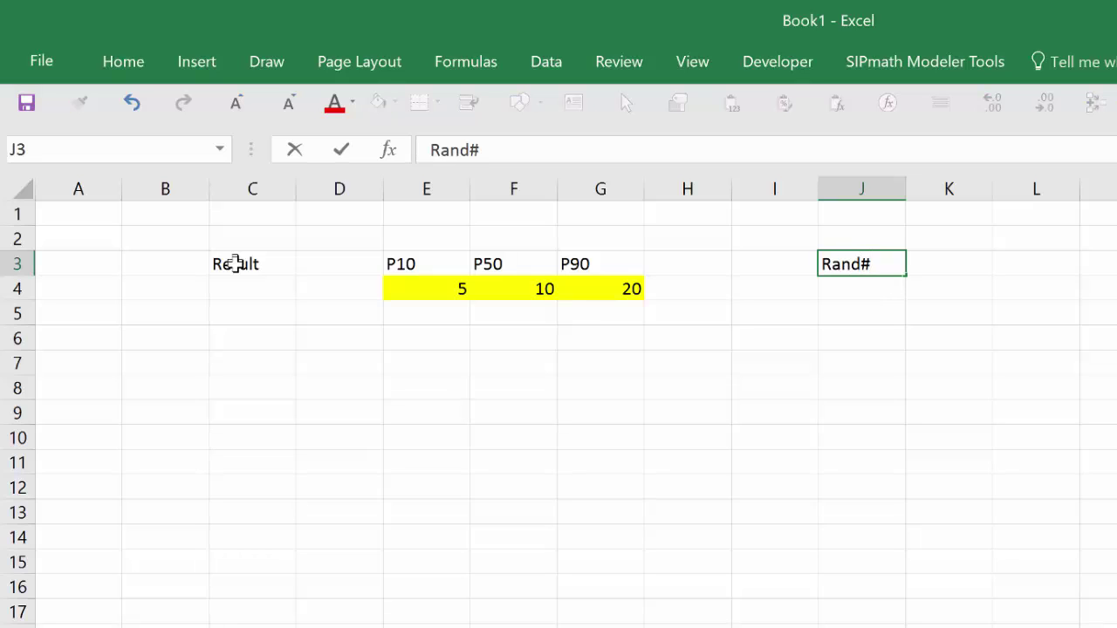
key(Right)
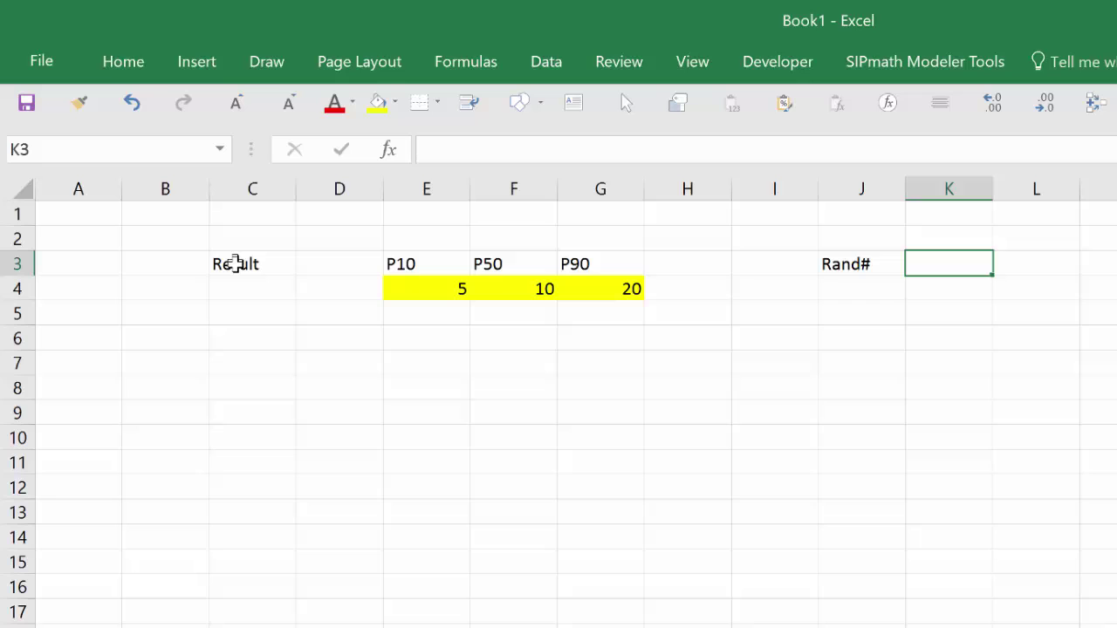
text(Seed)
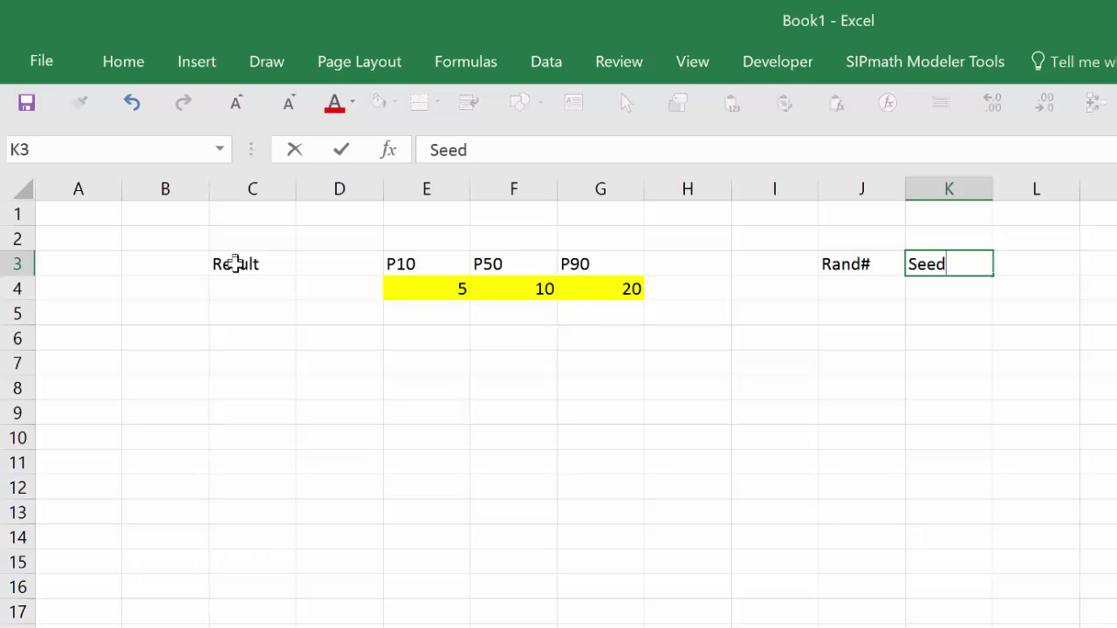
key(Left)
key(Left)
key(Left)
key(Left)
key(Left)
key(Left)
key(Left)
key(Left)
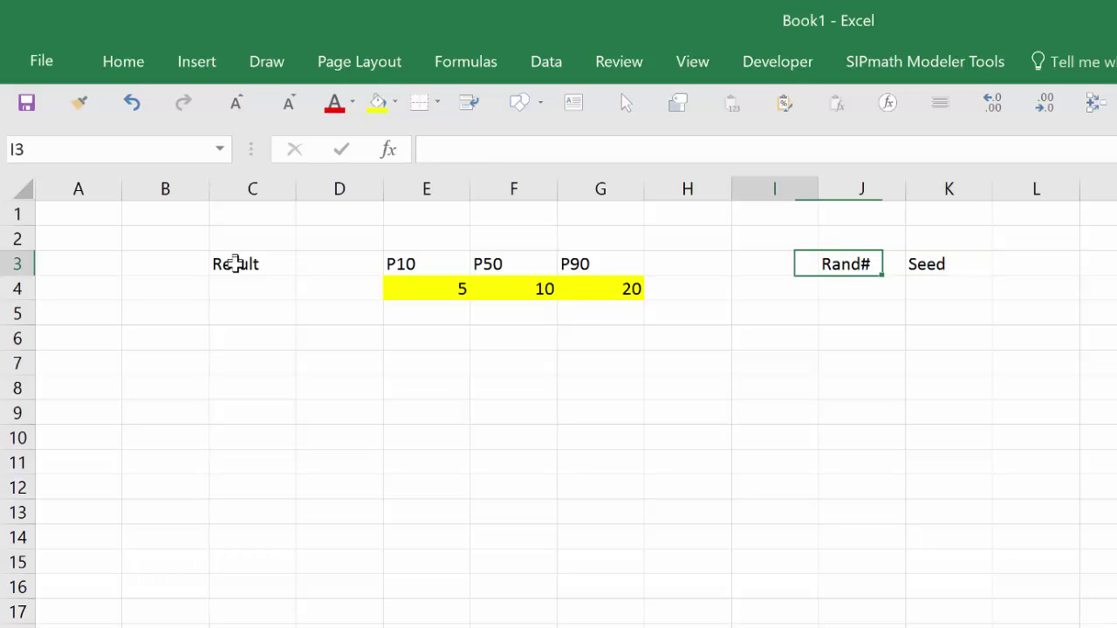
Select C4 and bring up SIPmath's Insert Myerson Distribution dialog
key(Down)
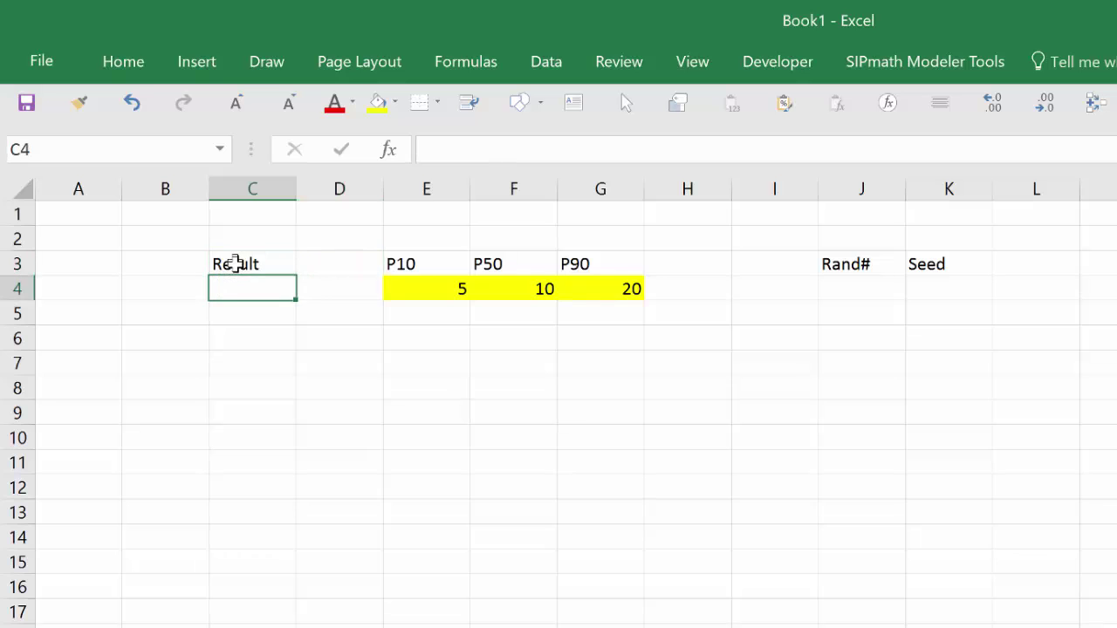
click(882, 53)
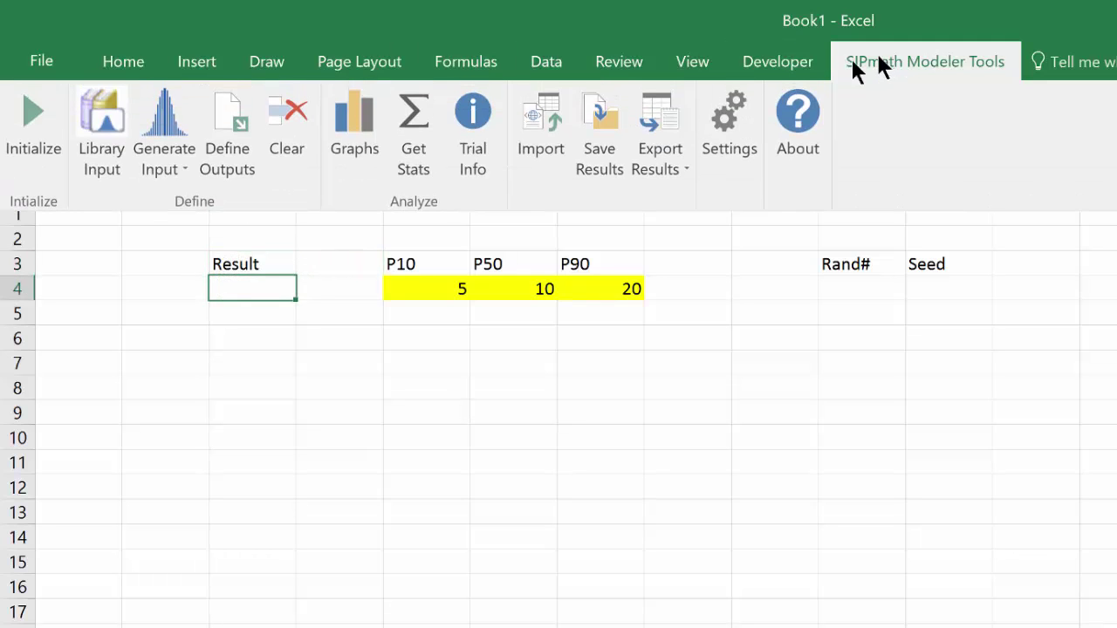
click(160, 112)
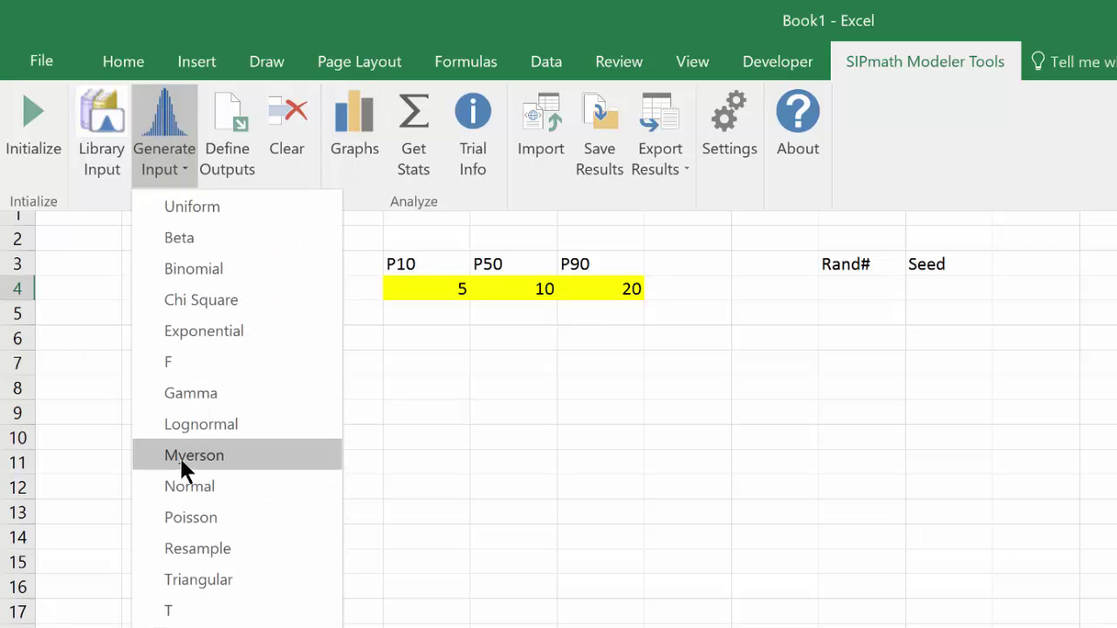
click(182, 458)
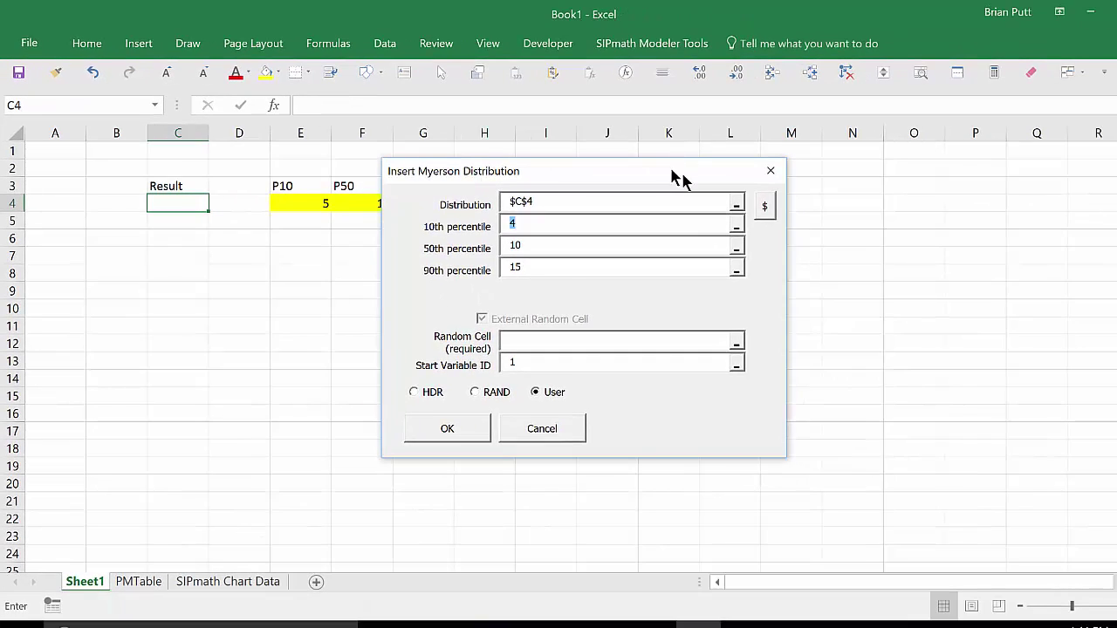
drag(681, 179, 998, 165)
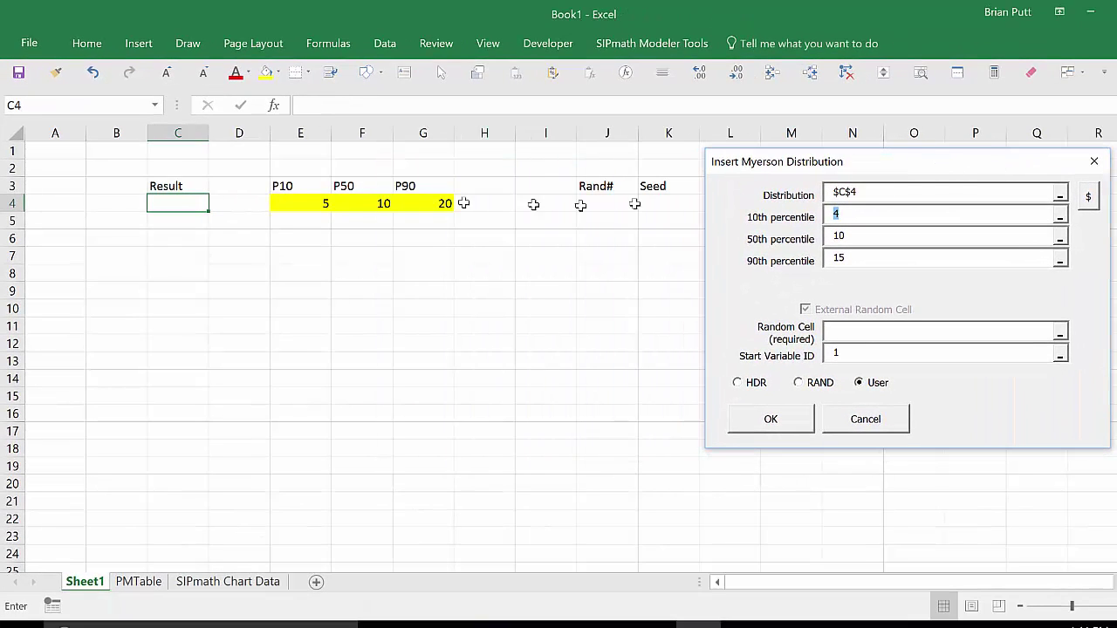
Use E4, F4, G4 as percentiles, J4 random cell, K4 seed, HDR generator, and insert
click(319, 206)
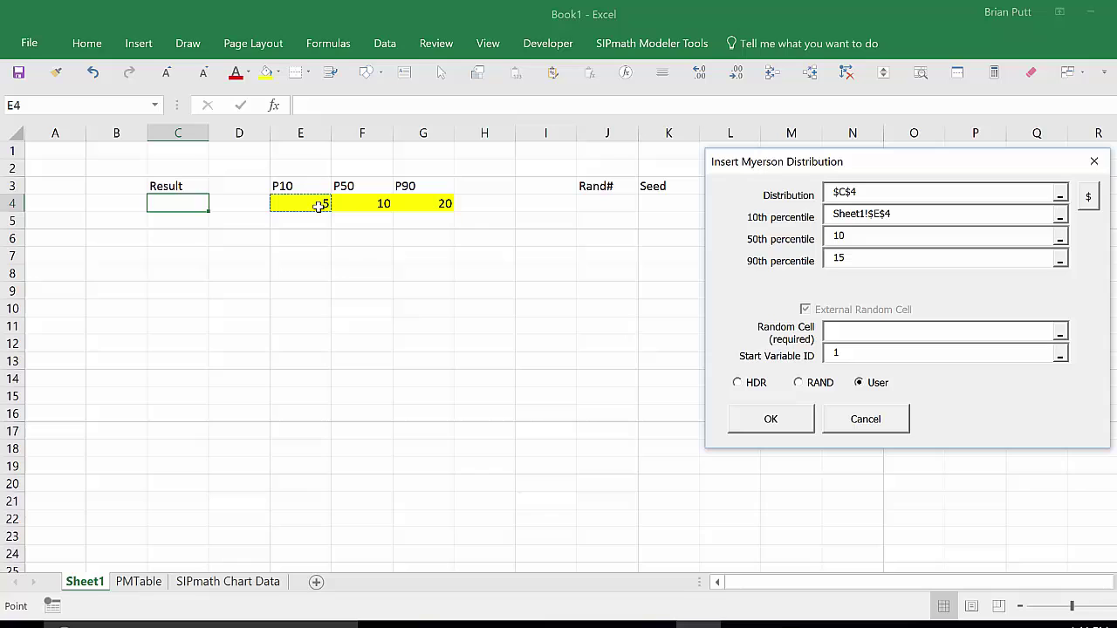
key(Tab)
click(369, 202)
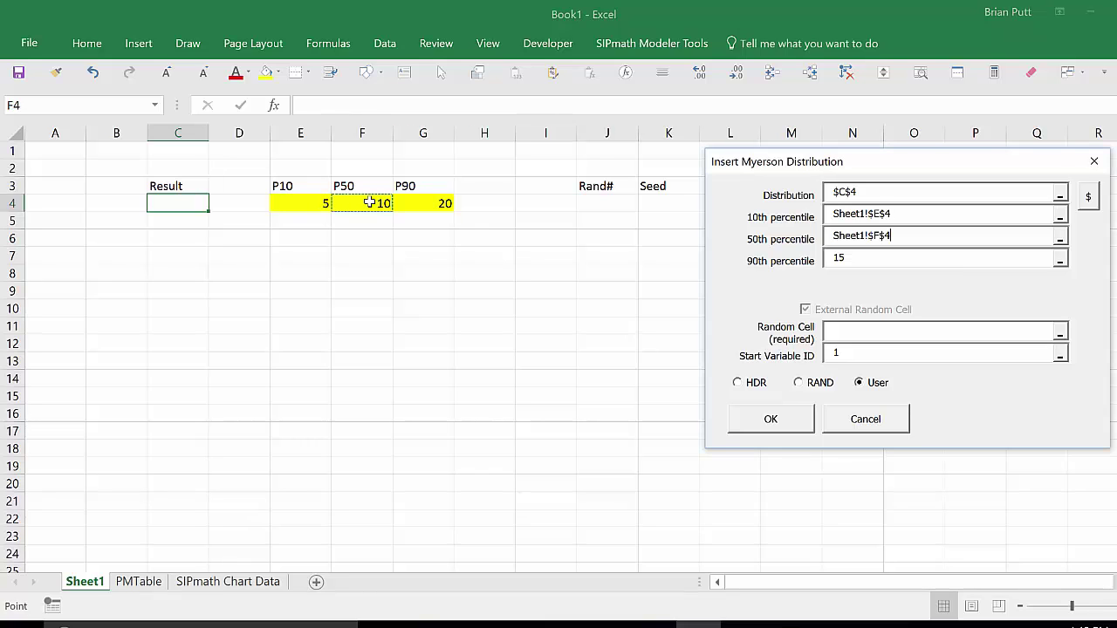
key(Tab)
click(417, 203)
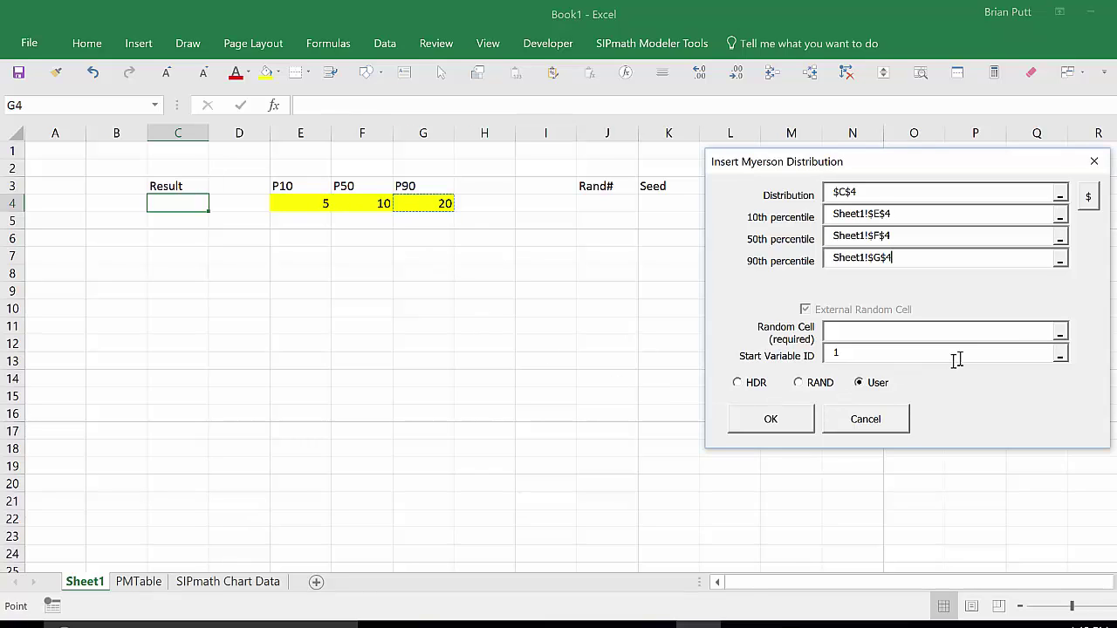
key(Tab)
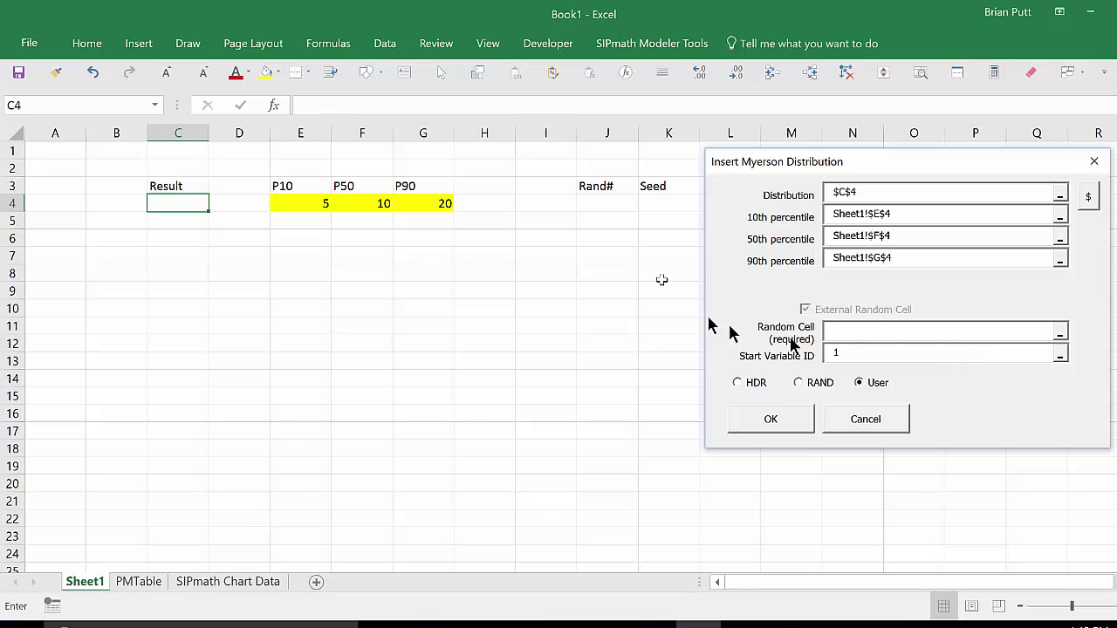
click(605, 203)
key(Tab)
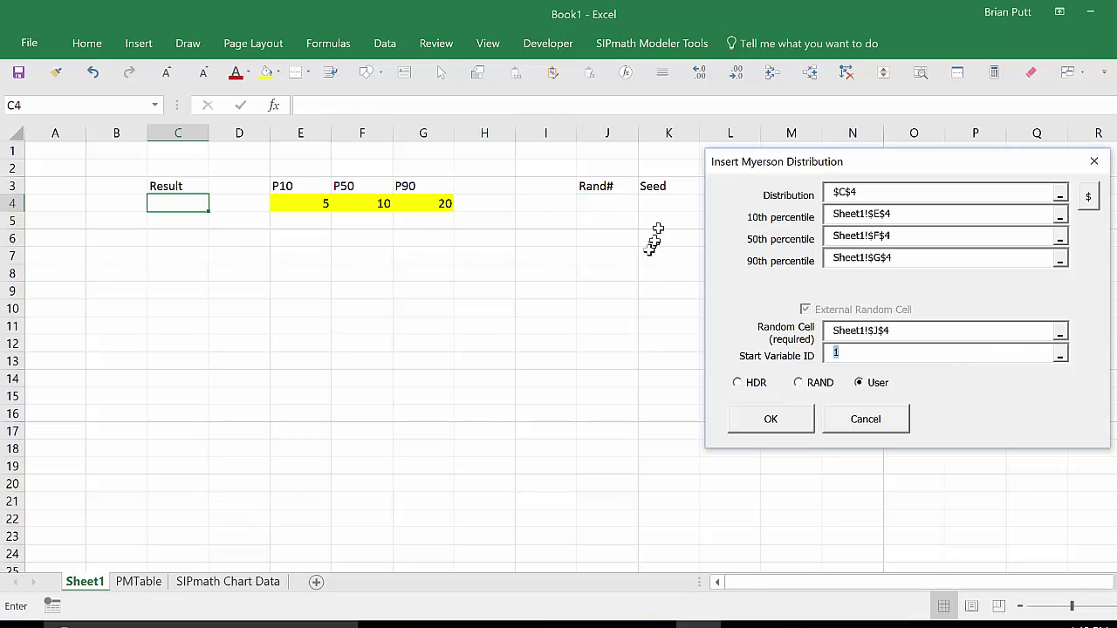
click(658, 206)
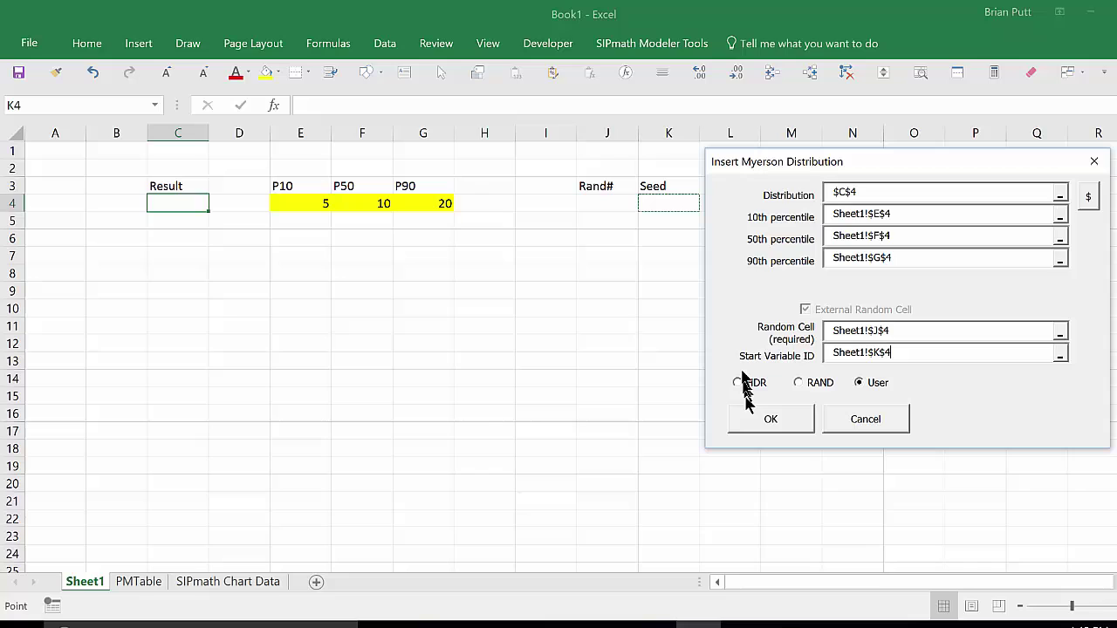
click(738, 382)
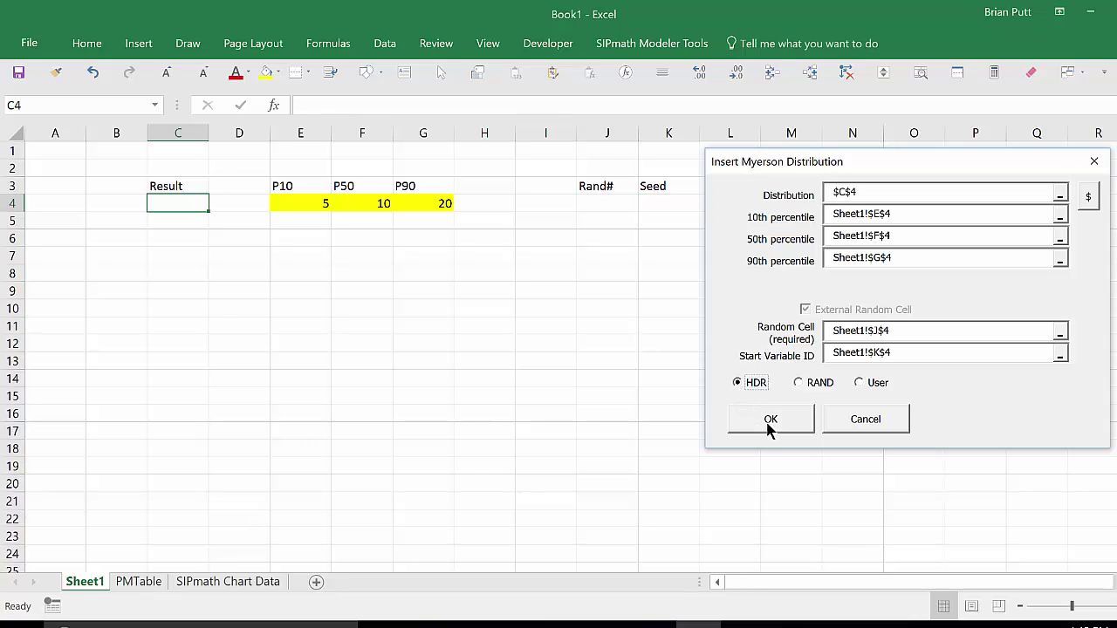
click(769, 420)
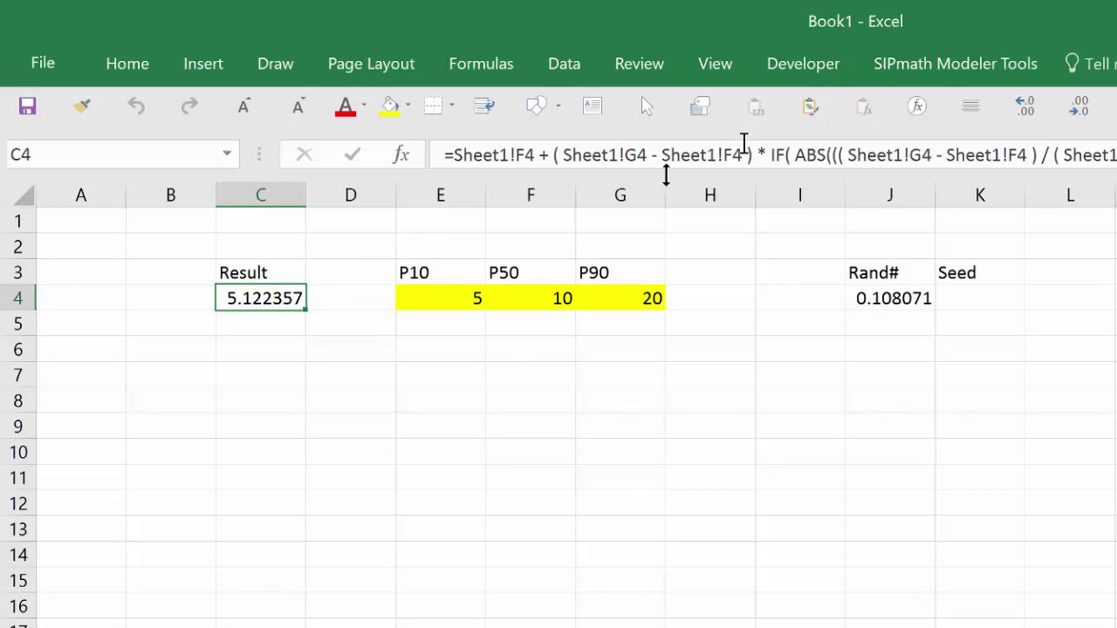
Define C4 as output 'd_Myerson' with the Sparklines start cell left empty
click(942, 65)
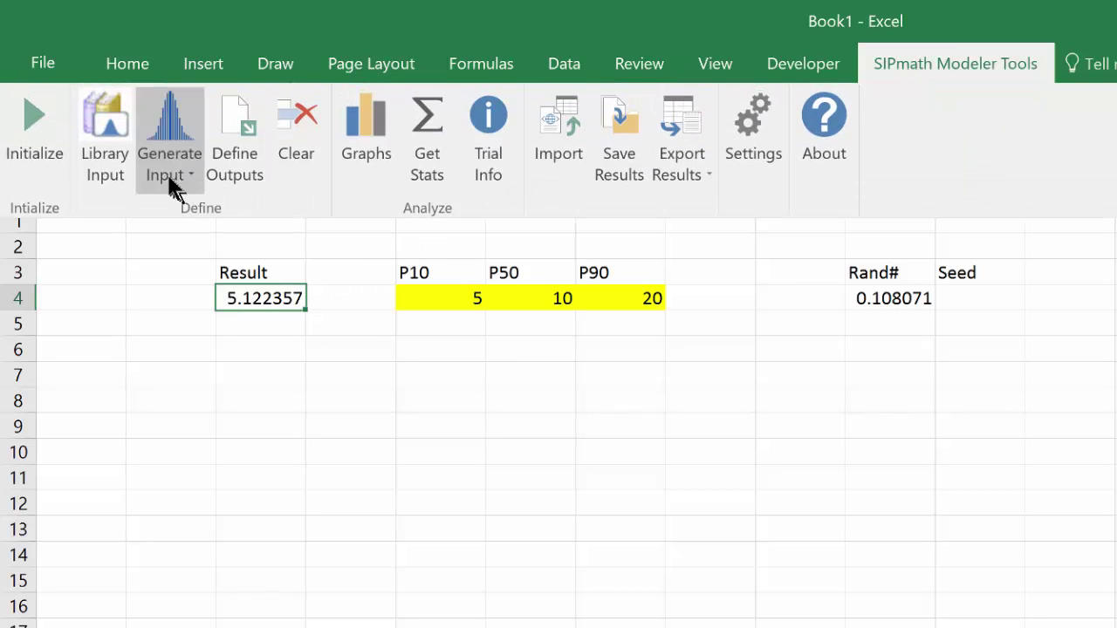
click(230, 129)
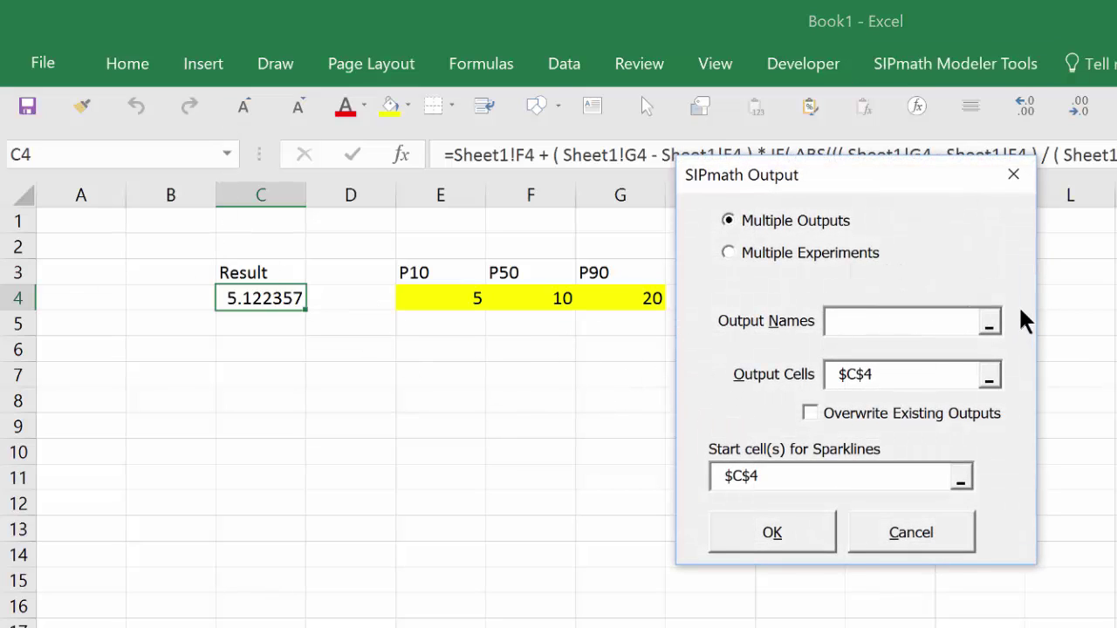
text(d_Myerson)
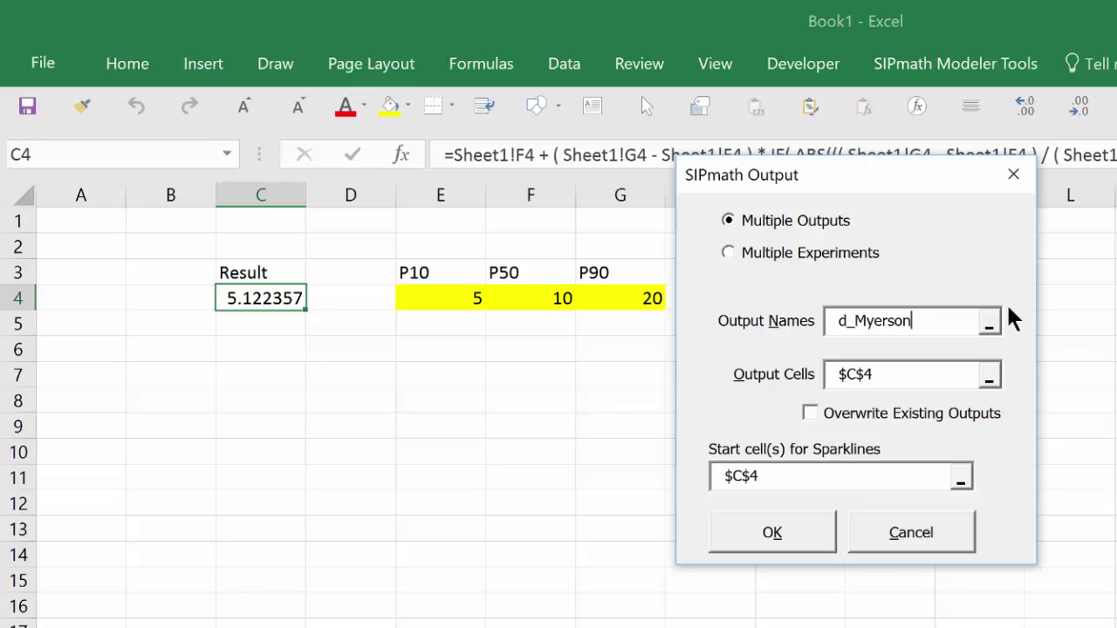
drag(759, 481, 683, 492)
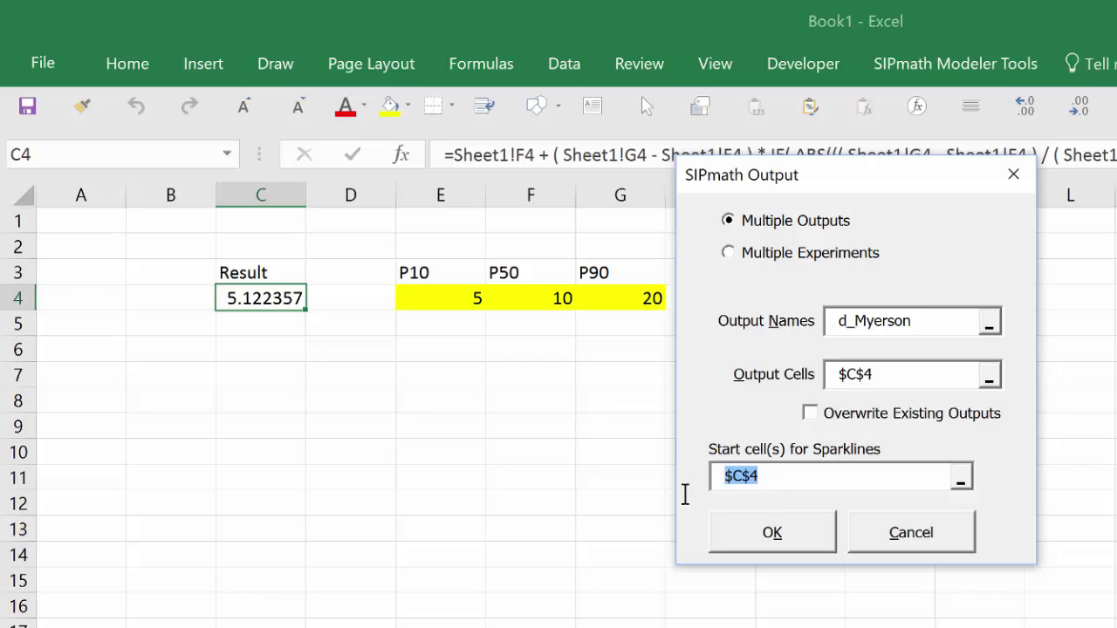
key(BackSpace)
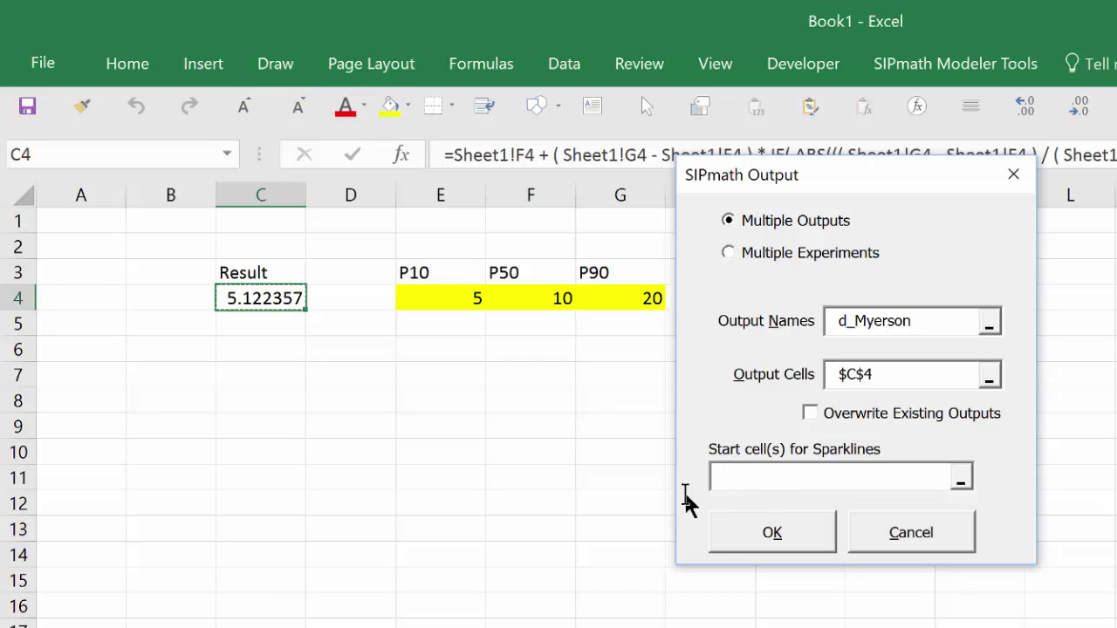
click(772, 534)
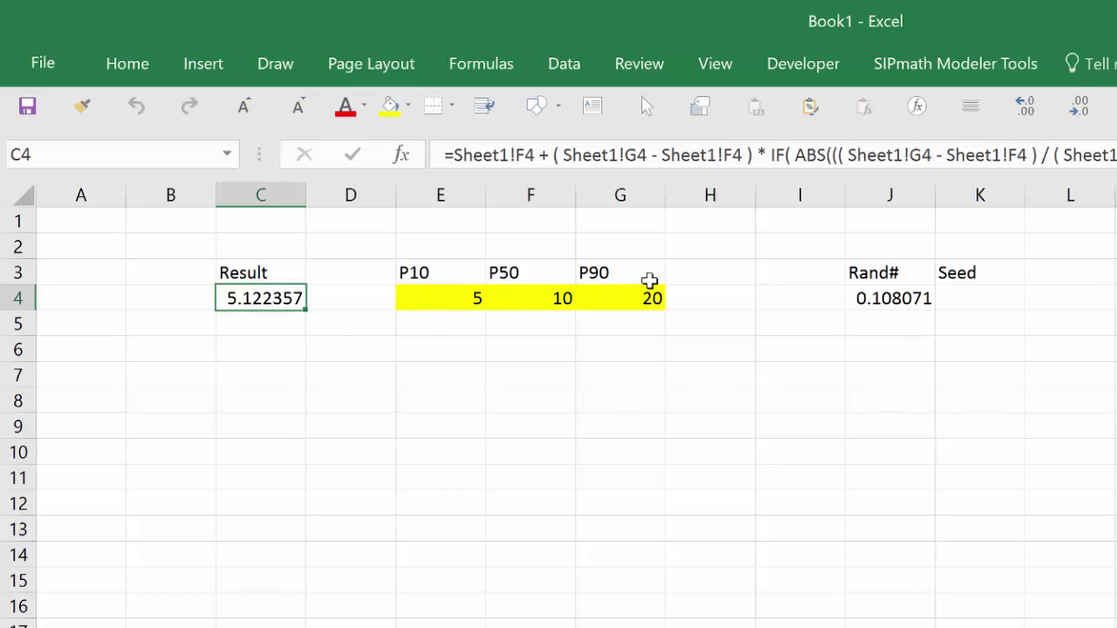
Add a new Sheet4 and move its tab to sit right after Sheet1
click(132, 555)
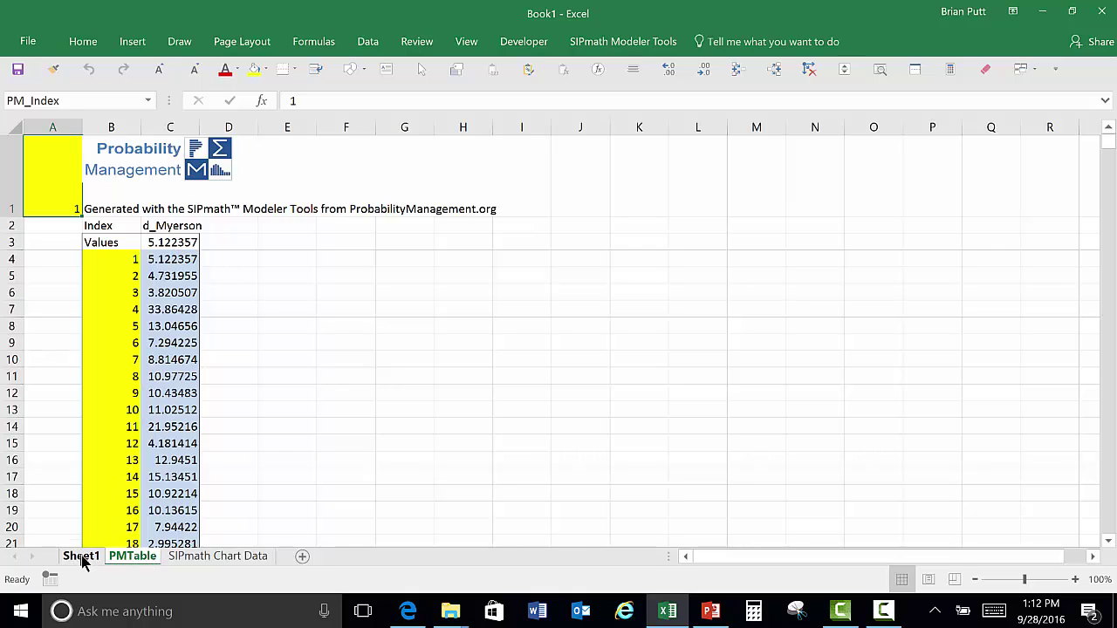
click(302, 557)
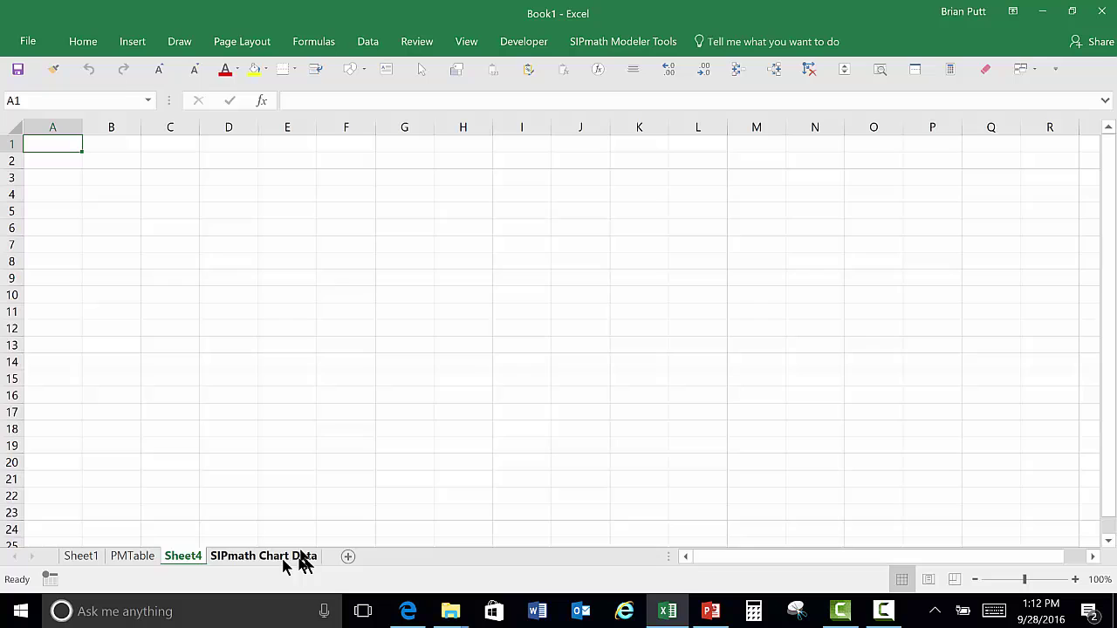
mouse_move(197, 565)
mouse_down()
mouse_move(145, 554)
mouse_move(128, 563)
mouse_up()
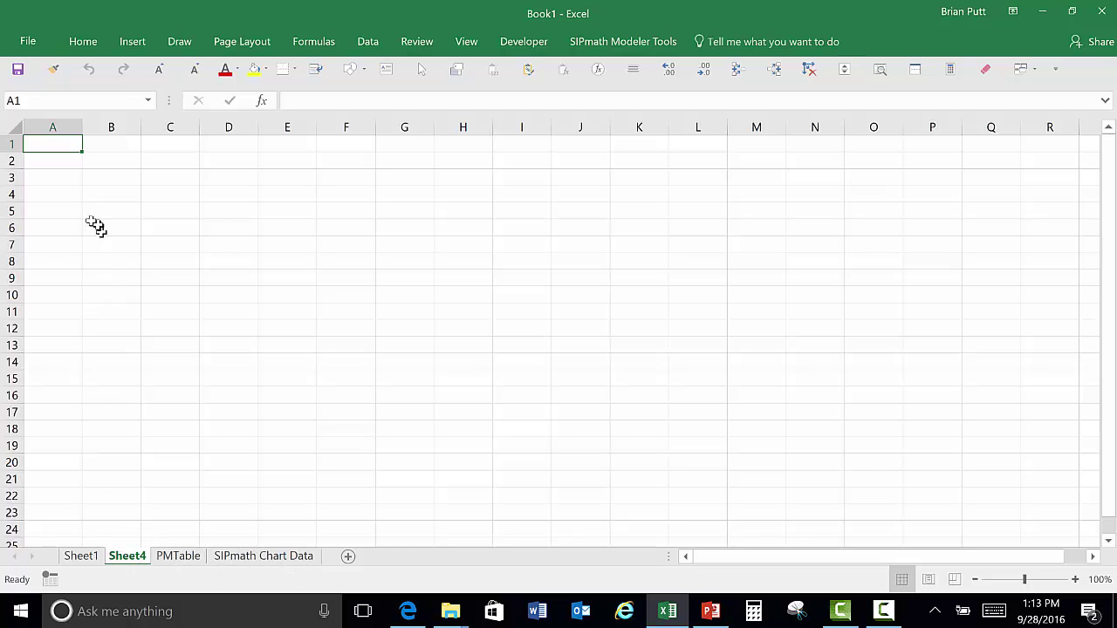
Enter 0.002 in A5, 0.01 in A6 and 0.02 in A7
click(61, 192)
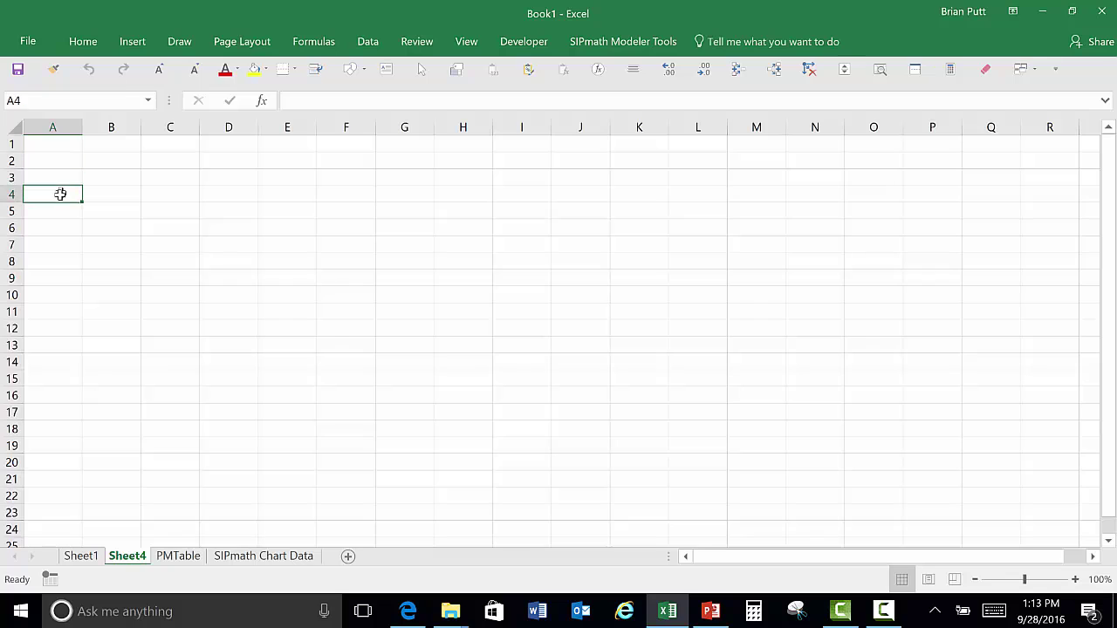
click(54, 213)
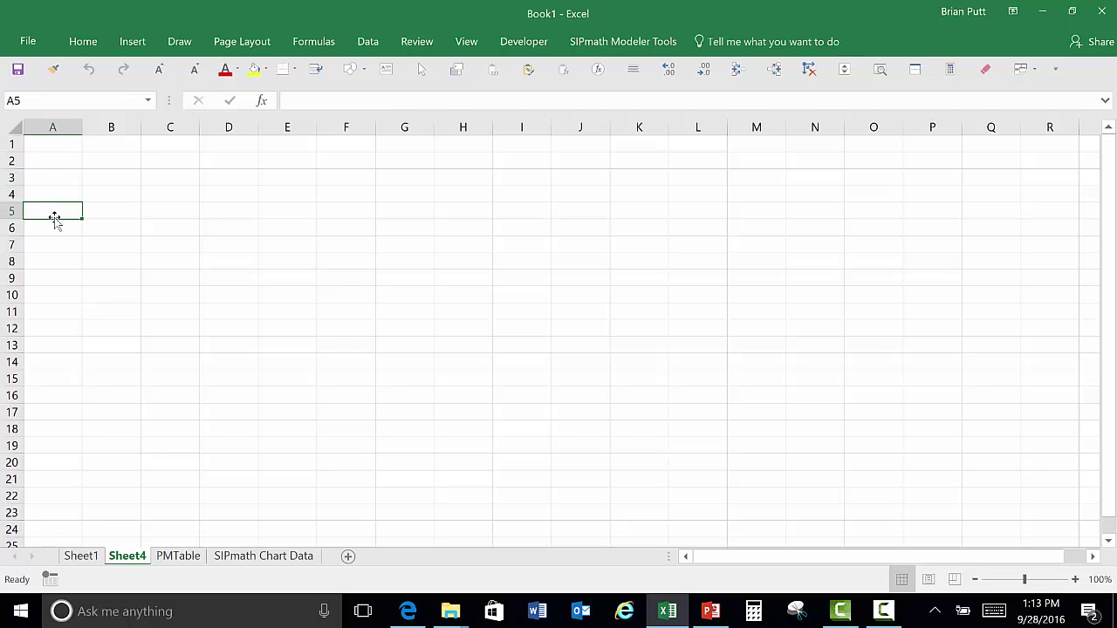
text(.02)
key(ctrl+Return)
text(.)
key(ctrl+Return)
key(Down)
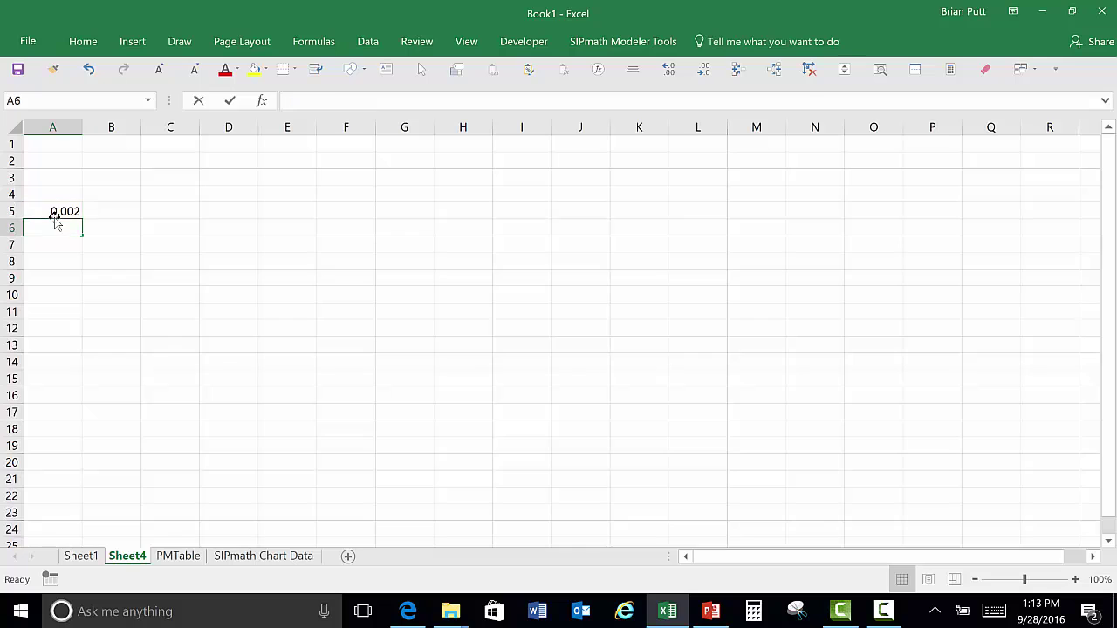
text(.01)
key(ctrl+Return)
key(Down)
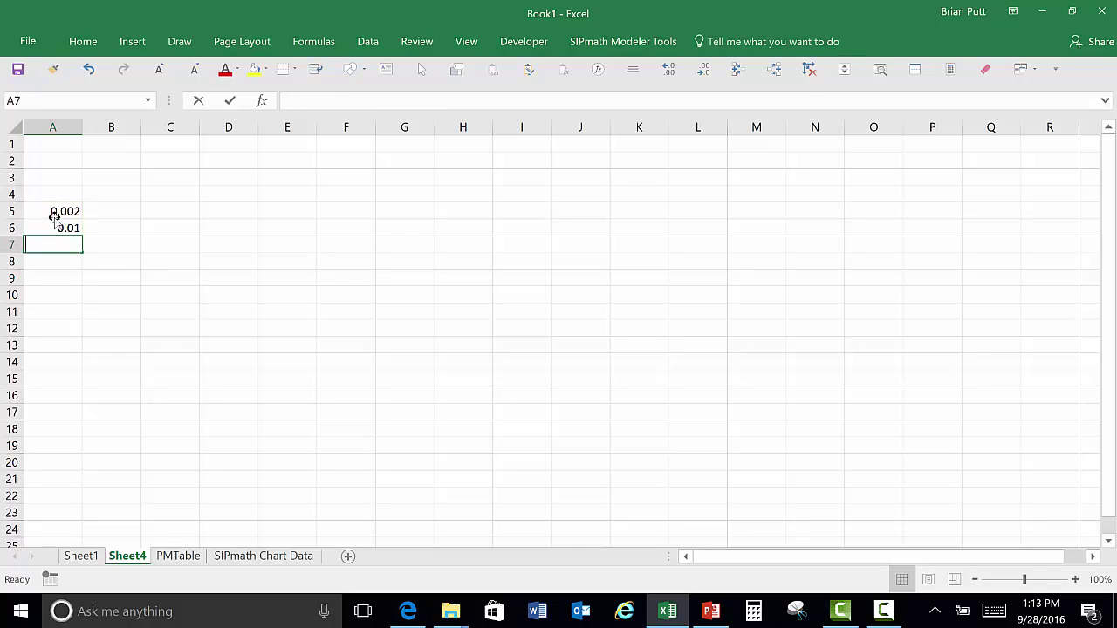
text(.02)
key(ctrl+Return)
Extend the 0.01-step series down column A and clear the overshoot values 1 to 1.05
key(Up)
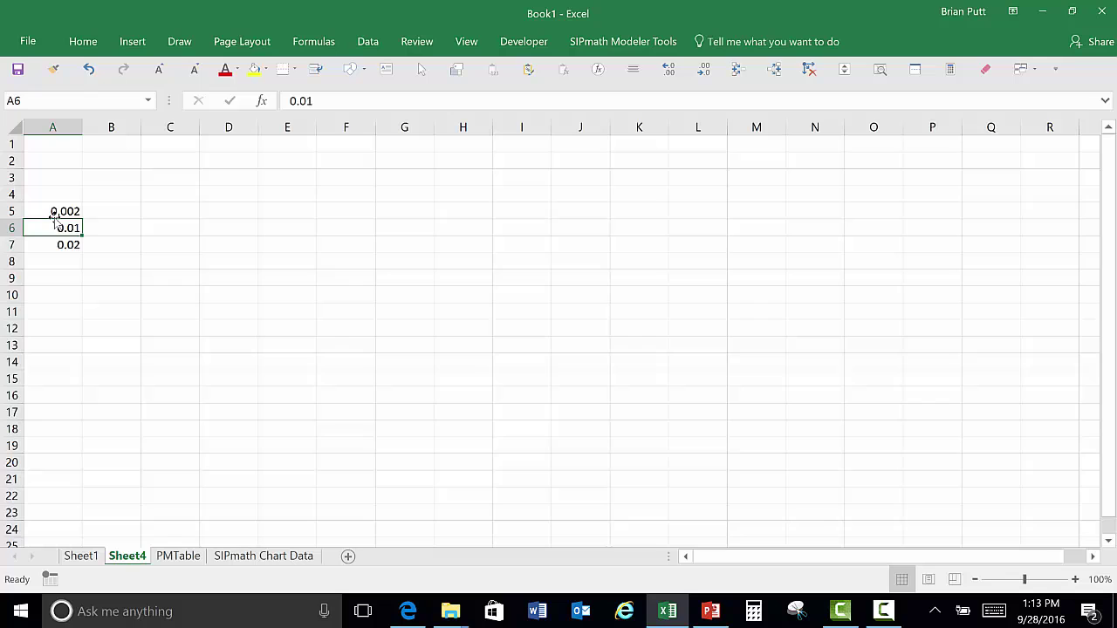
key(Down)
key(Up)
key(shift+Down)
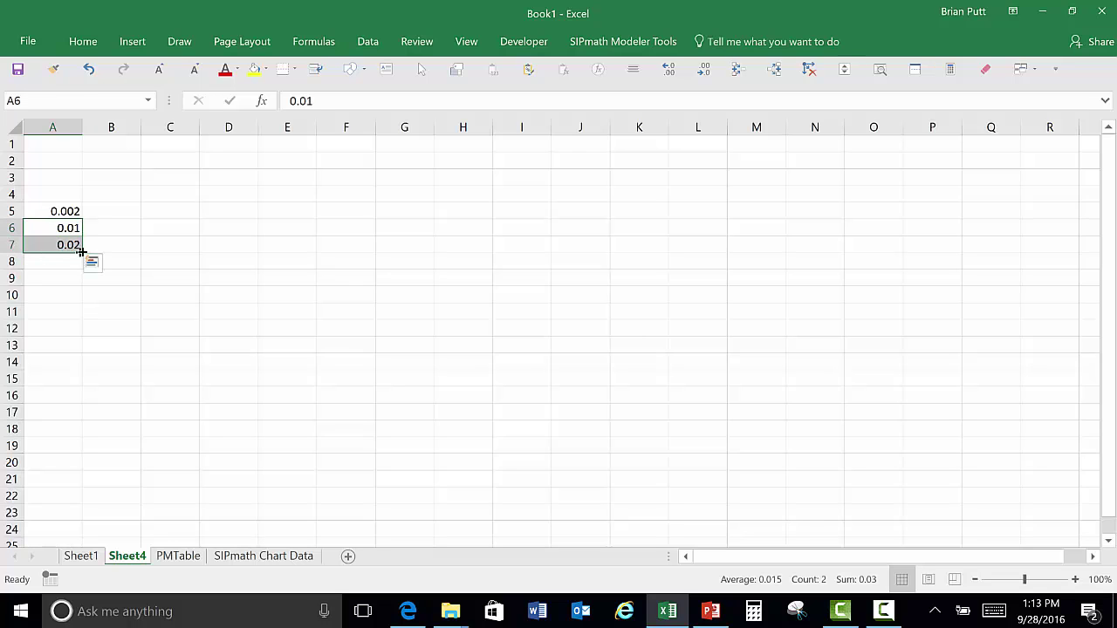
drag(84, 251, 84, 515)
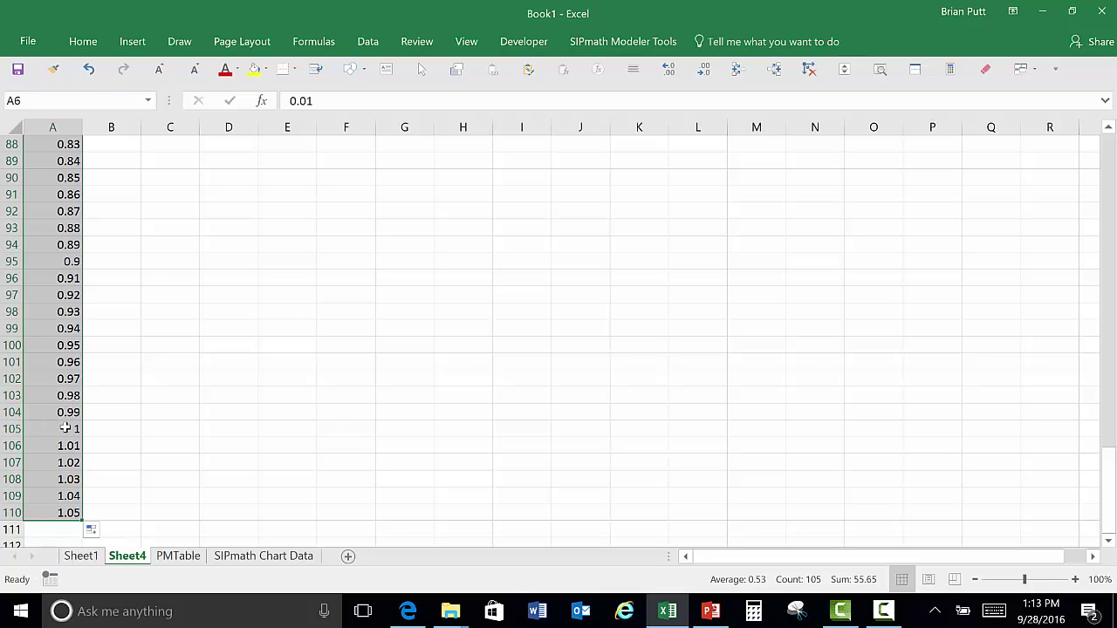
drag(66, 428, 65, 515)
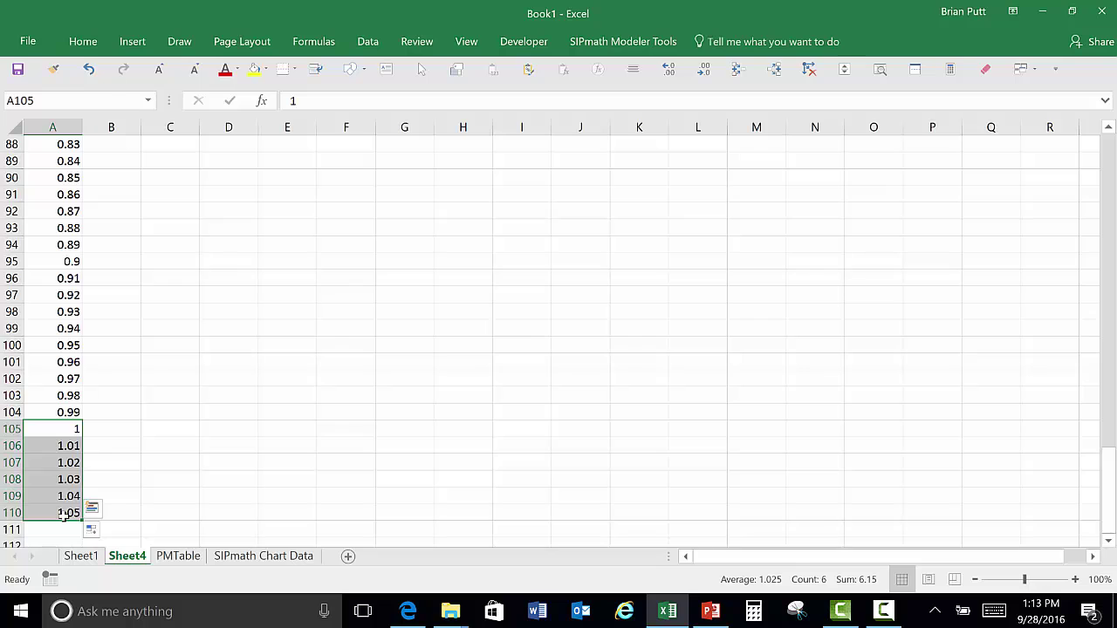
key(Delete)
Enter 0.998 in A105 as the last probability
key(Up)
key(Down)
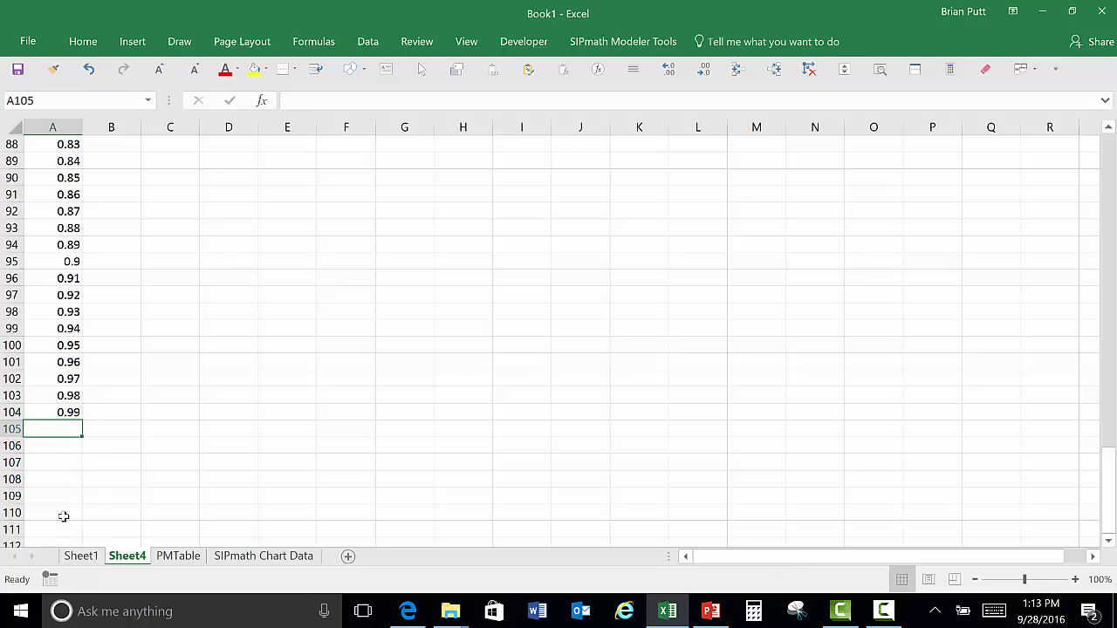
text(,)
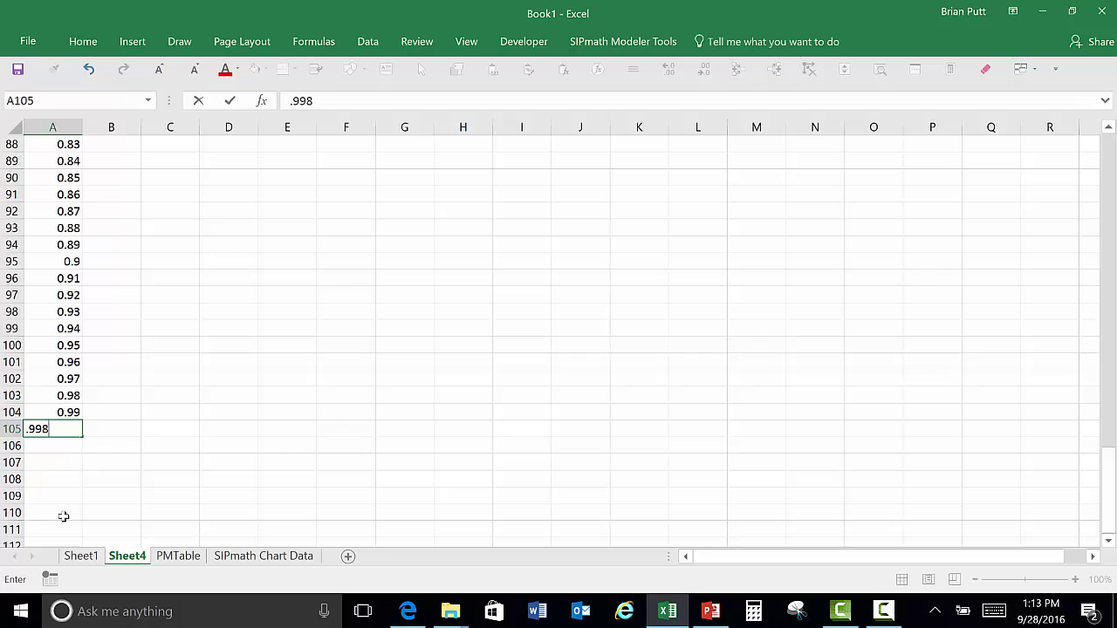
key(ctrl+Return)
key(Up)
key(Up)
key(Up)
key(Up)
key(End)
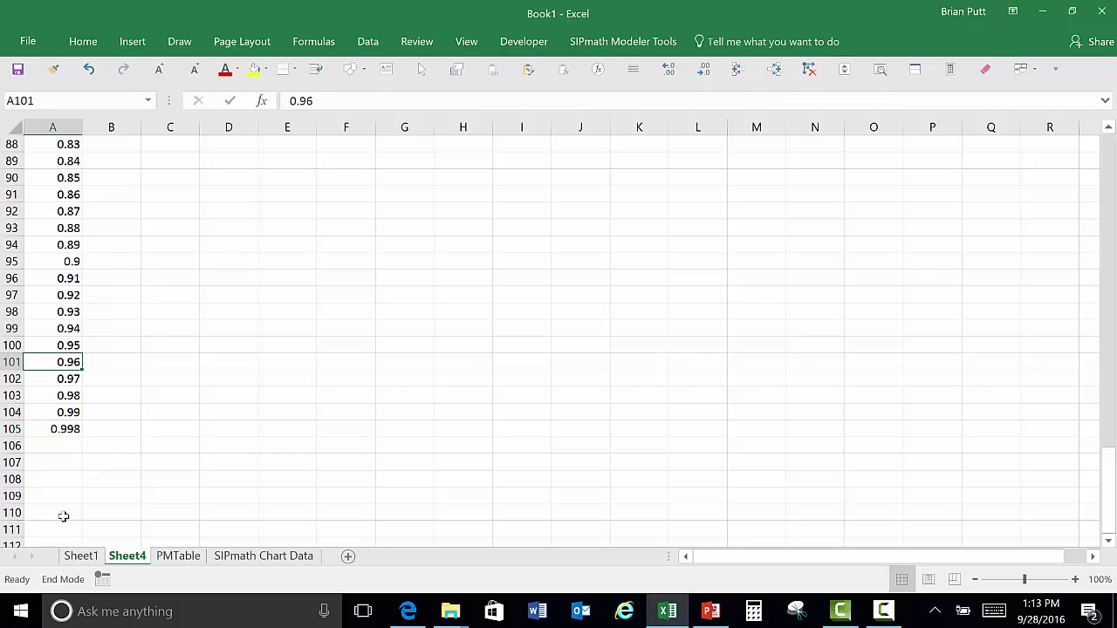
key(Up)
Enter =PERCENTILE.EXC(d_Myerson,A5) in B5
click(138, 200)
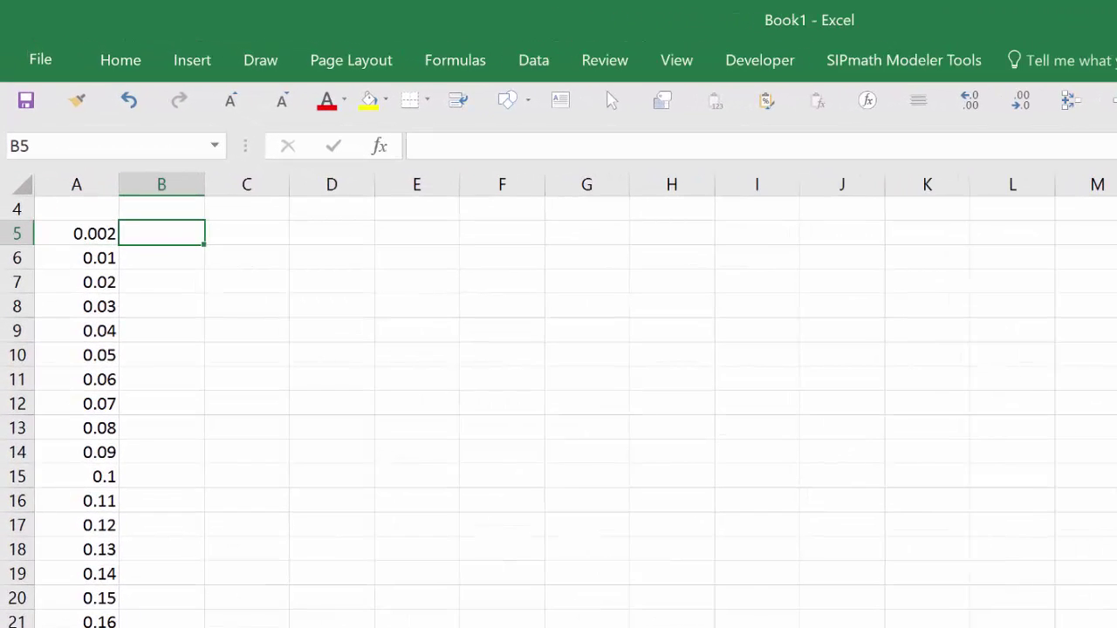
text(=)
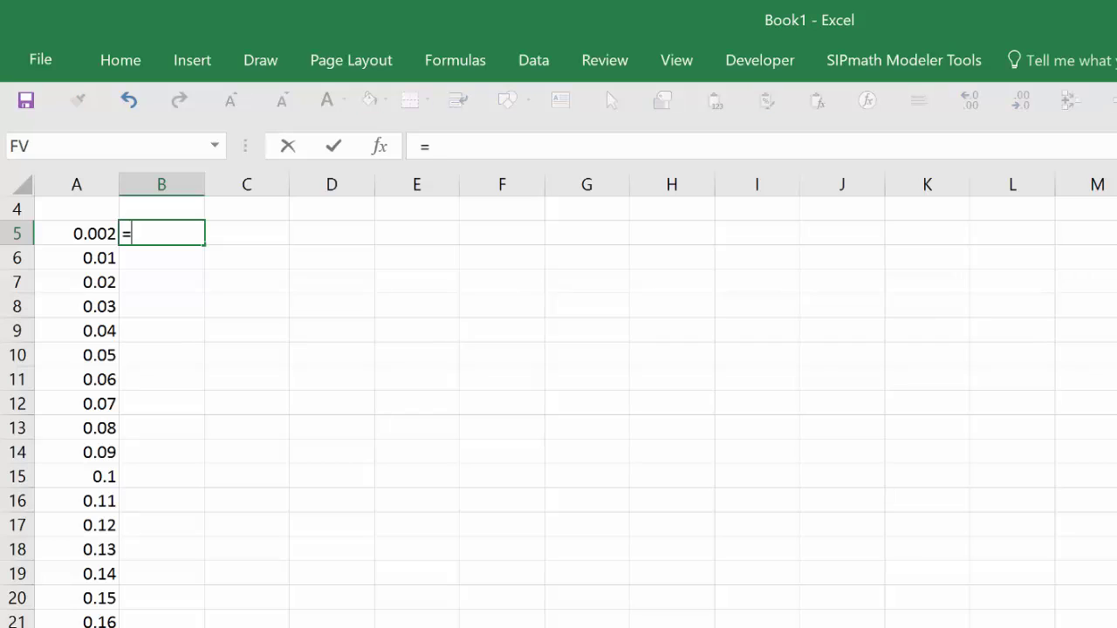
text(percentile)
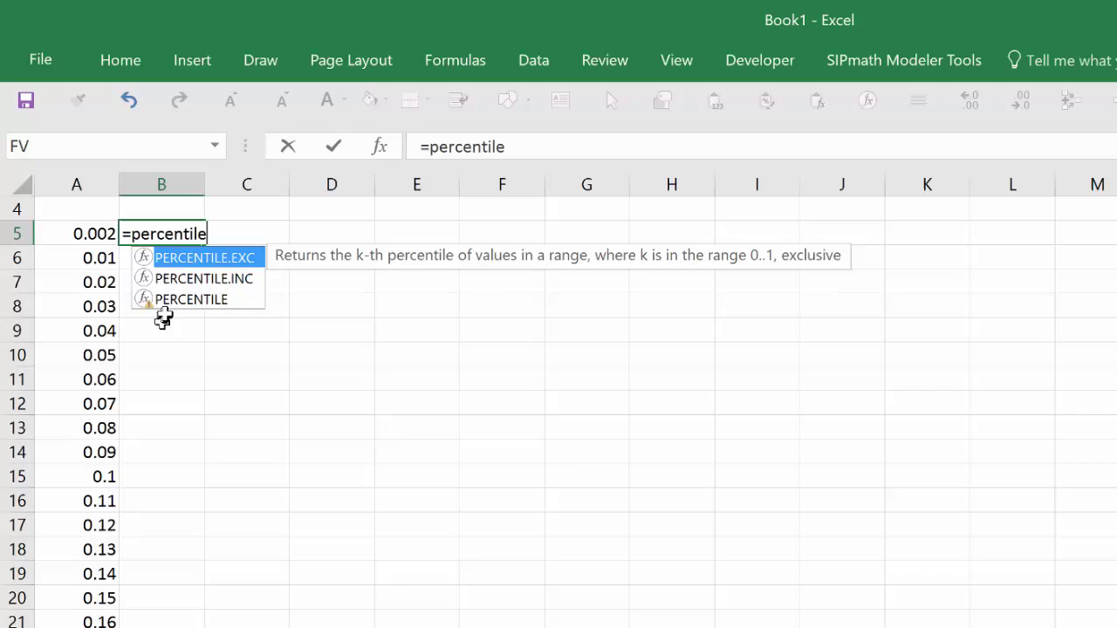
double_click(184, 262)
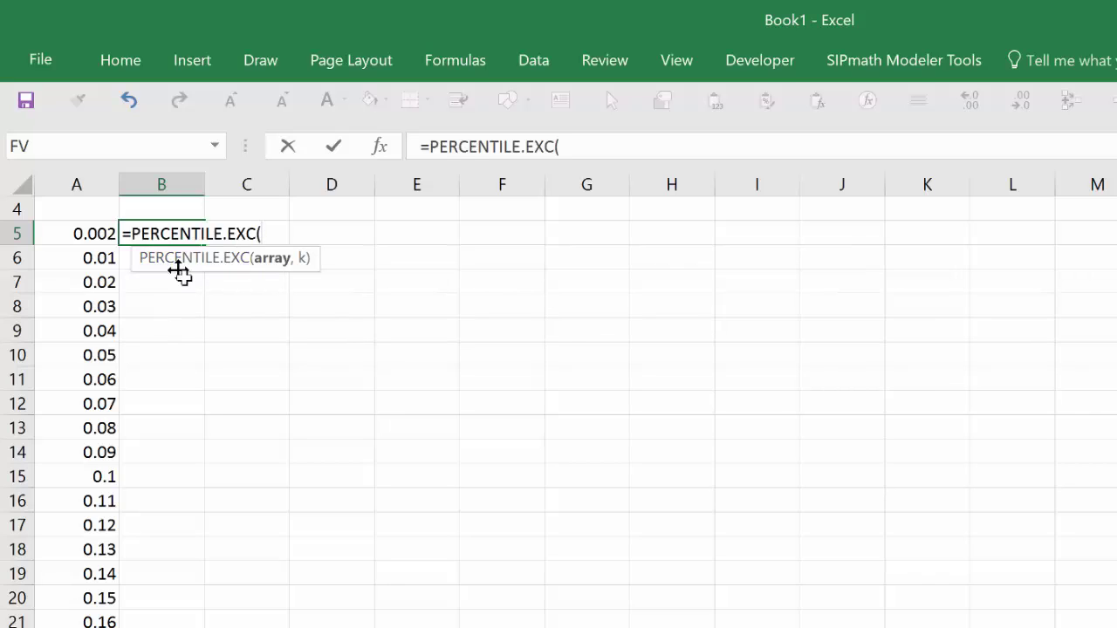
text(d)
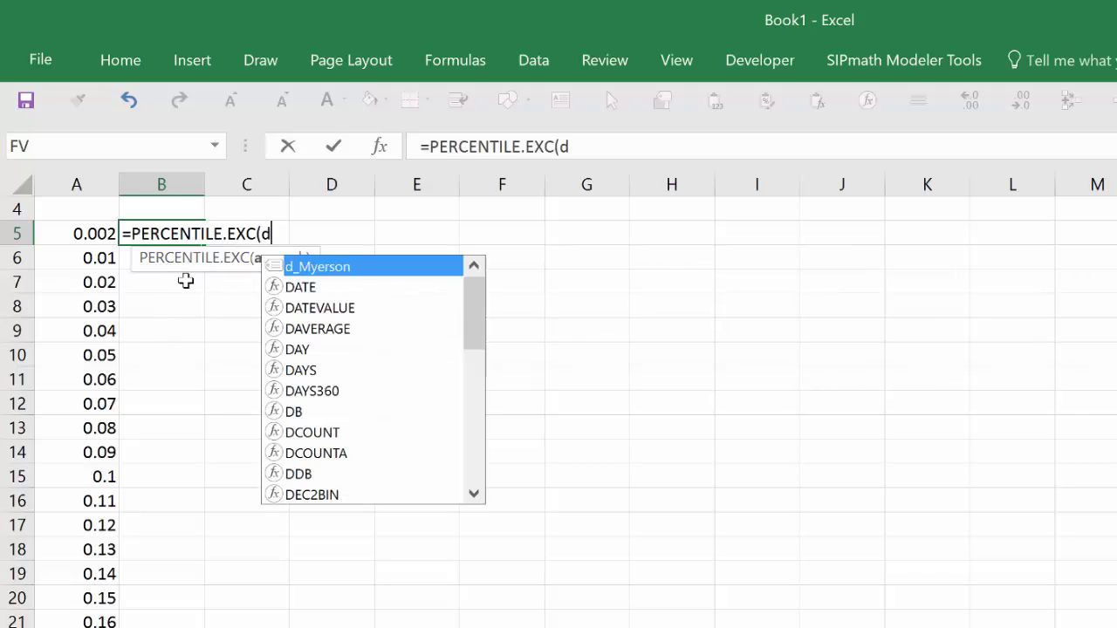
double_click(300, 268)
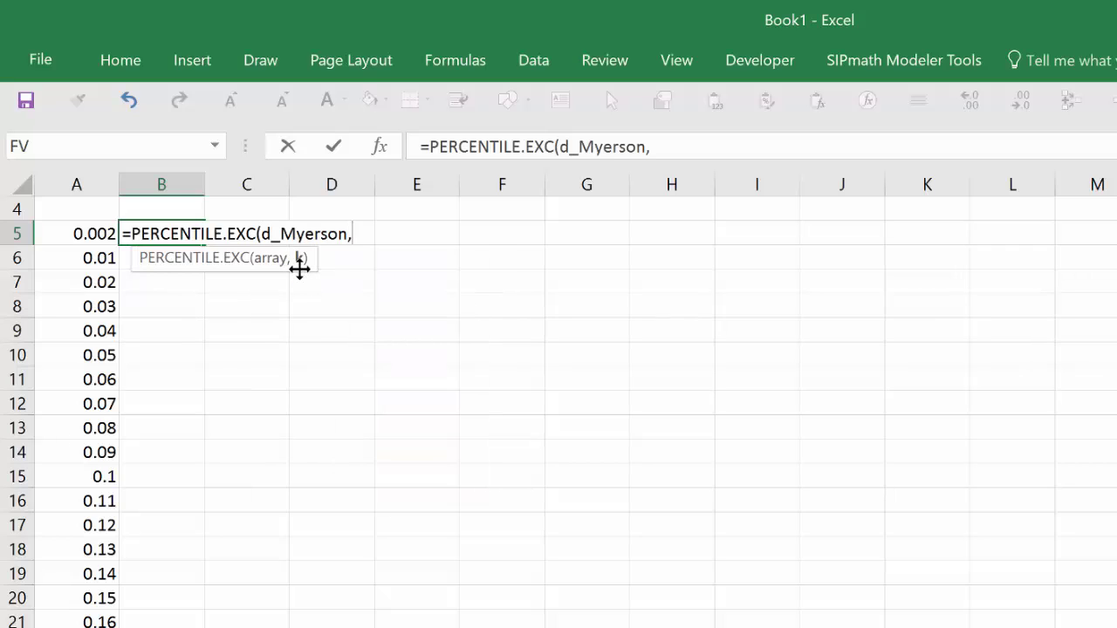
text(,)
click(99, 233)
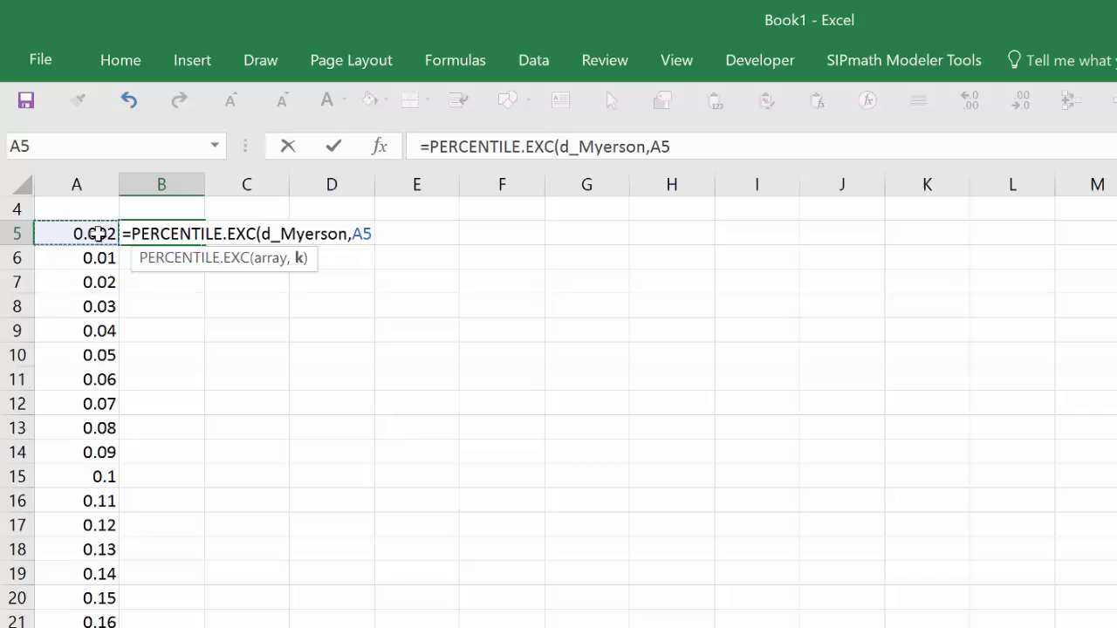
text())
key(ctrl+Return)
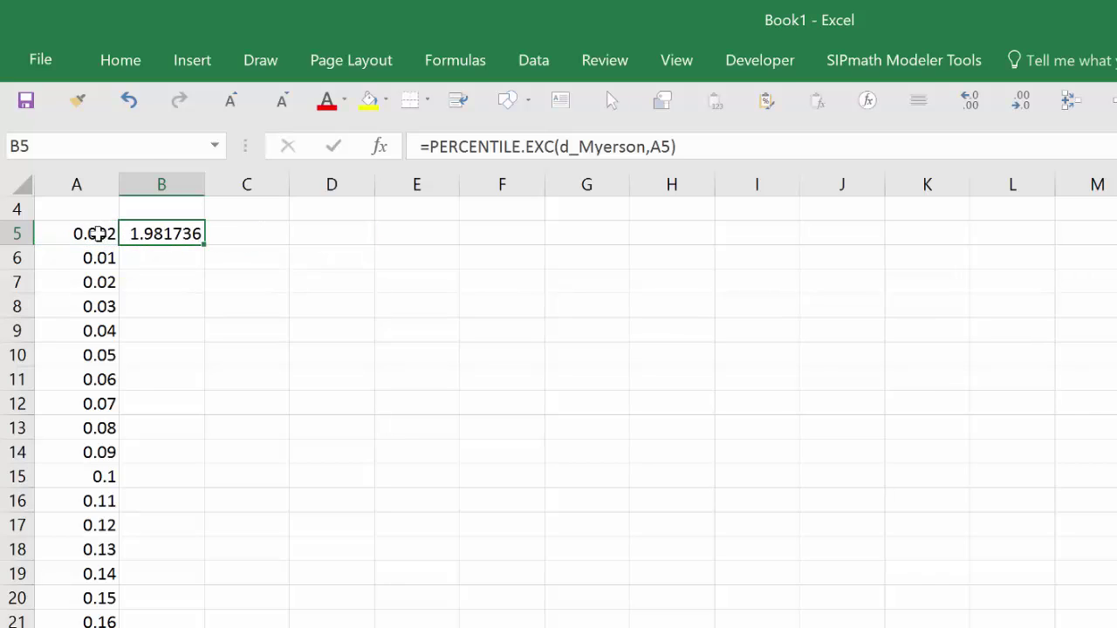
Change the reference to $A5 and fill the formula down column B
click(649, 148)
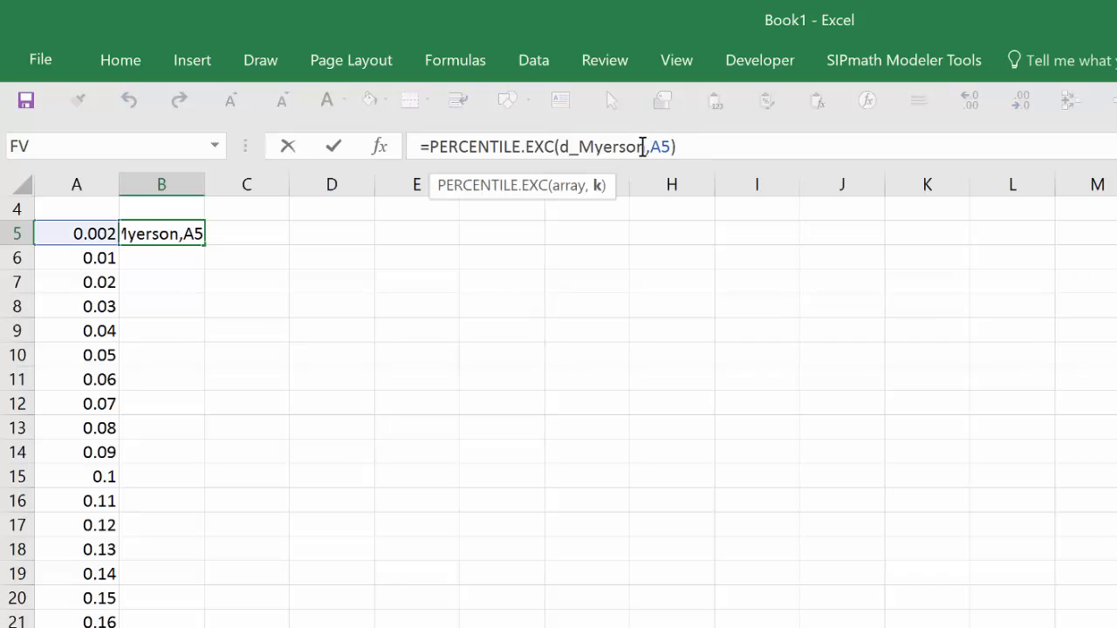
text($)
key(ctrl+Return)
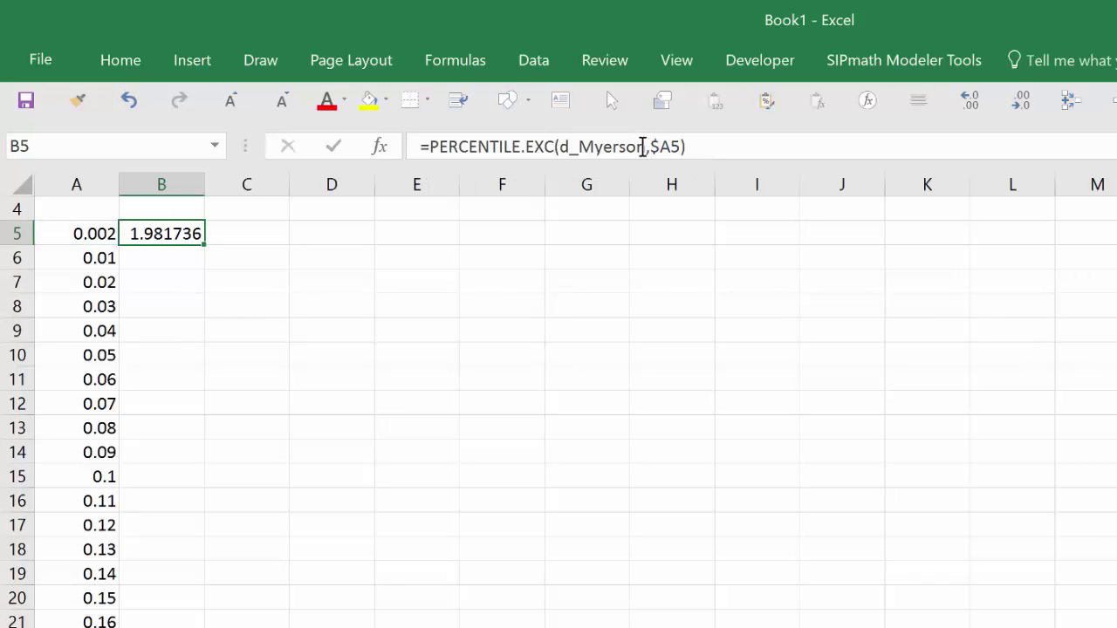
double_click(205, 246)
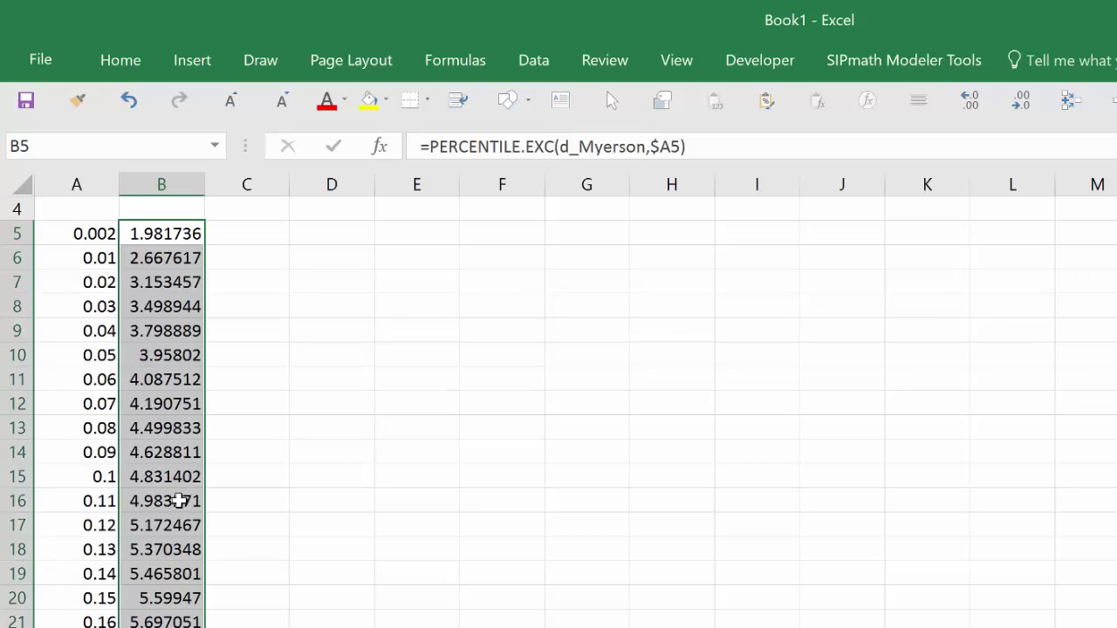
Select A5:A105 and insert a Scatter with Straight Lines chart
scroll(445, 497, down, 5)
scroll(444, 498, up, 6)
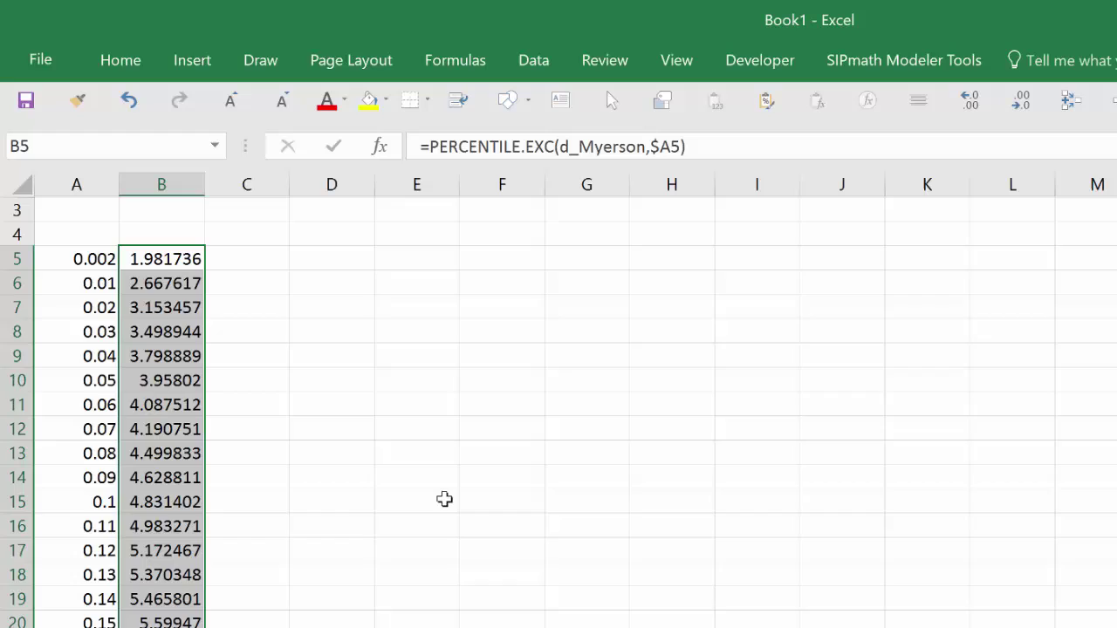
click(77, 302)
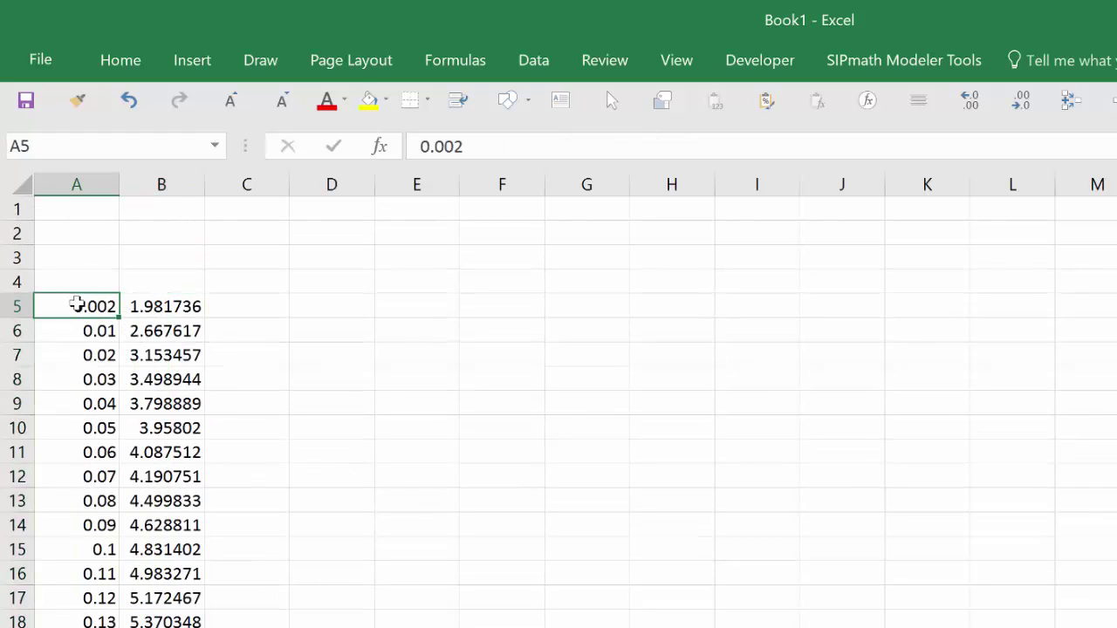
key(ctrl+shift+Down)
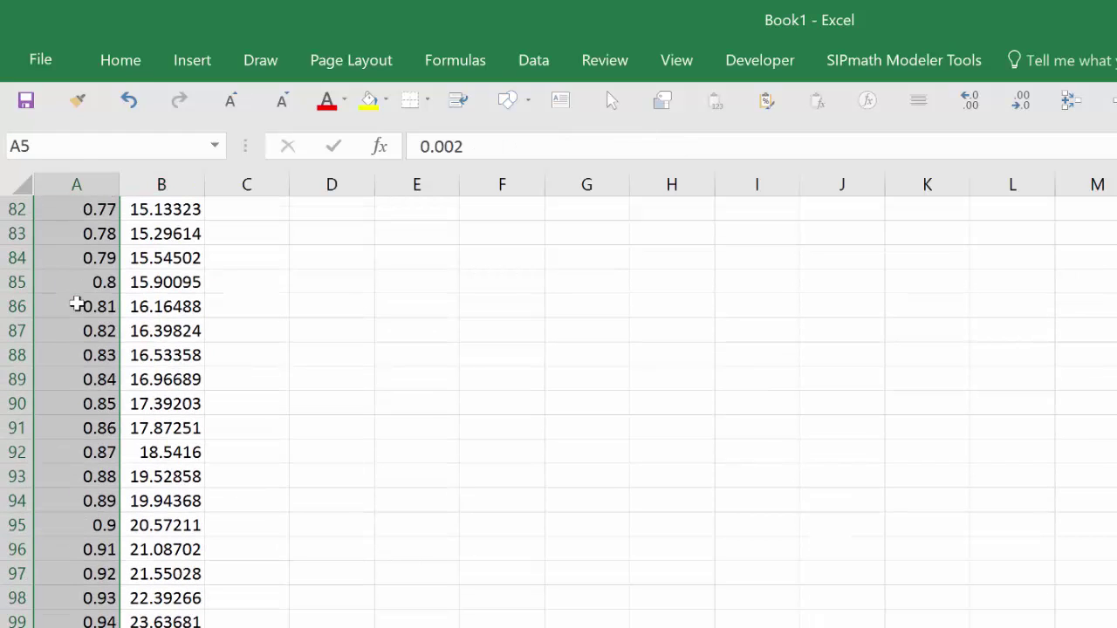
click(185, 63)
click(764, 160)
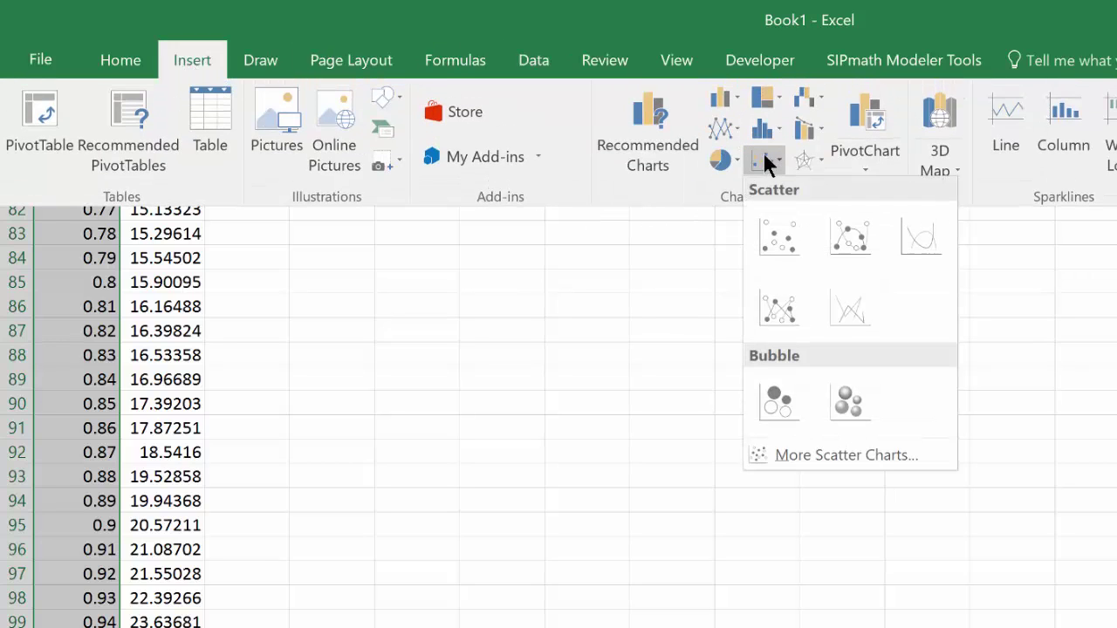
click(843, 298)
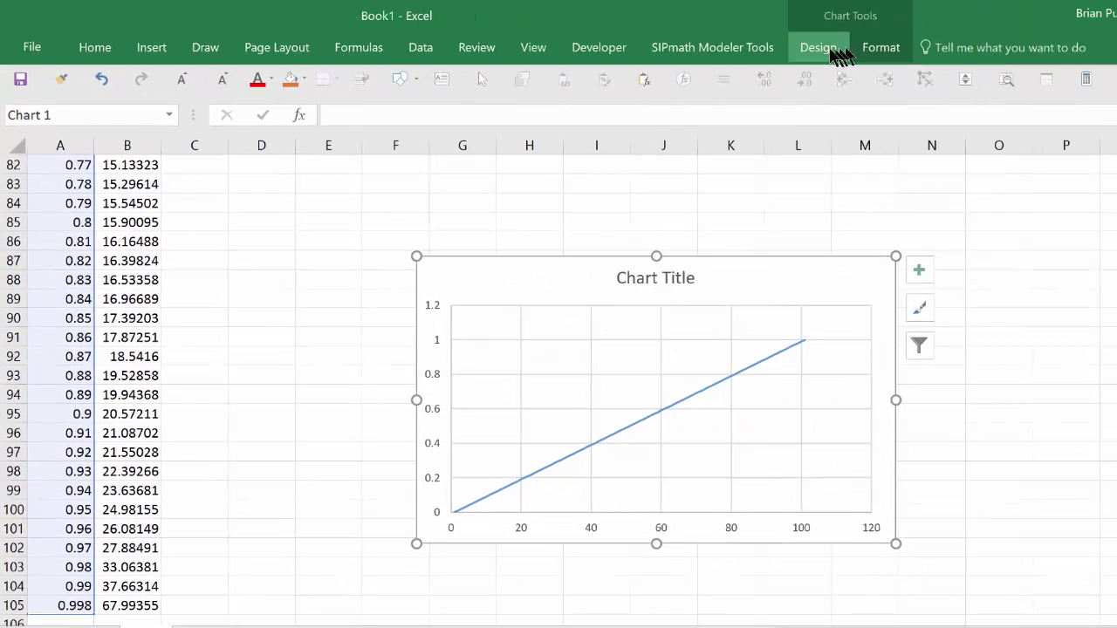
Set Series1's X values to B5:B105 in the chart's data source
click(834, 51)
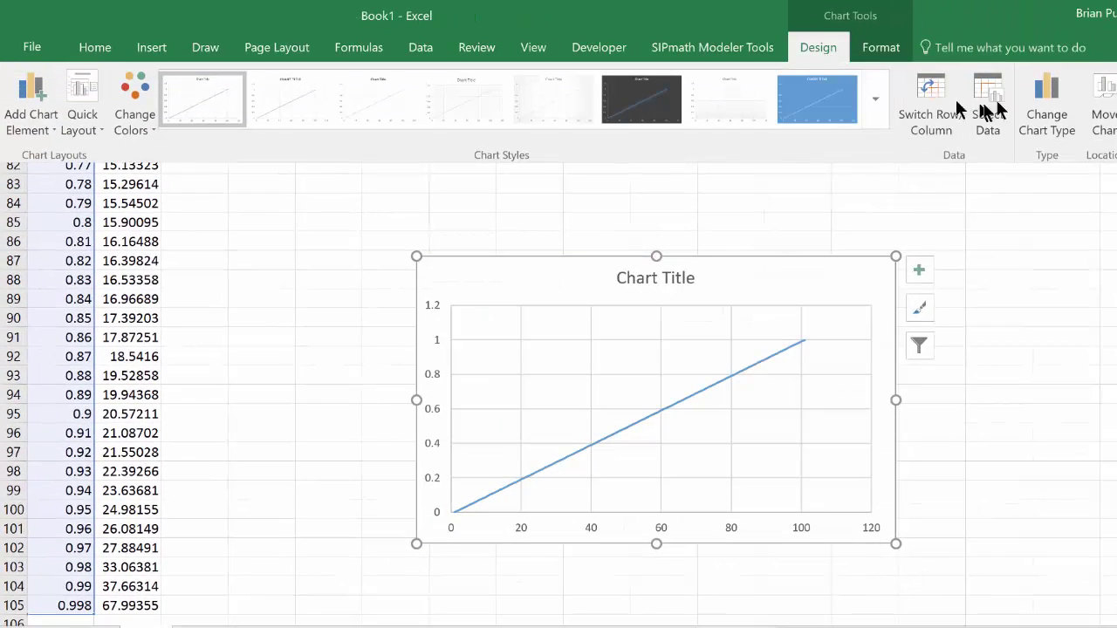
click(978, 102)
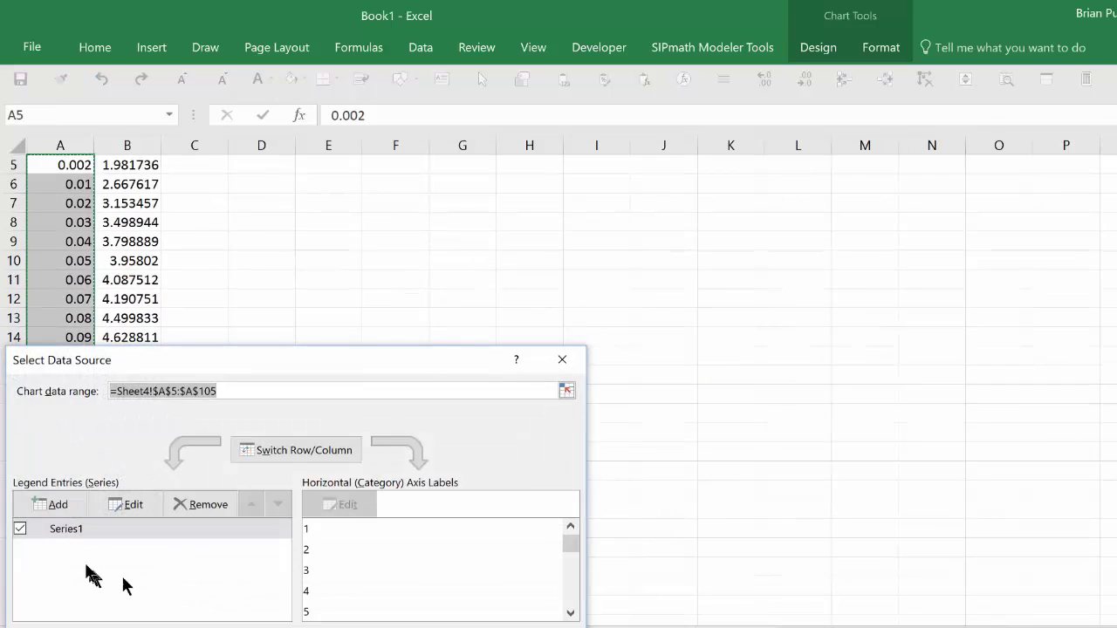
click(77, 529)
click(130, 504)
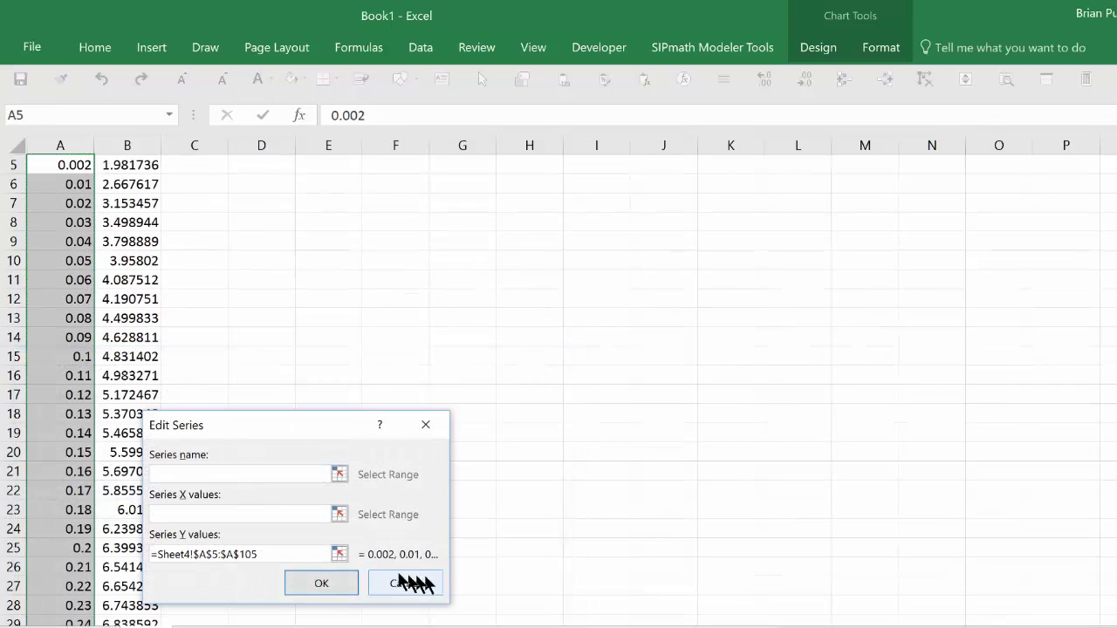
click(338, 515)
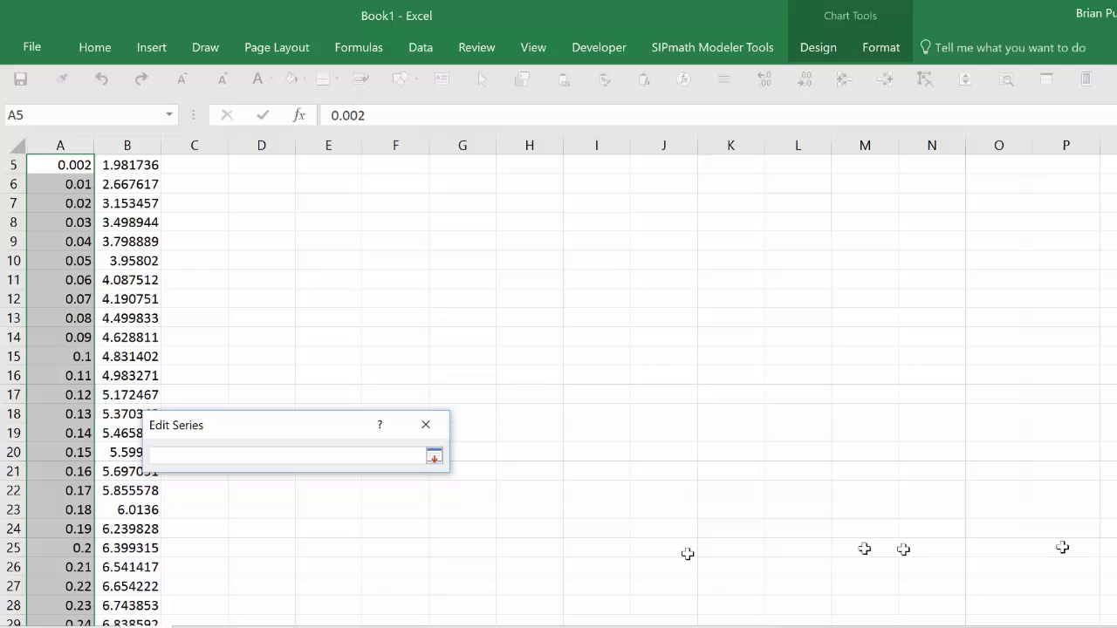
scroll(559, 383, up, 2)
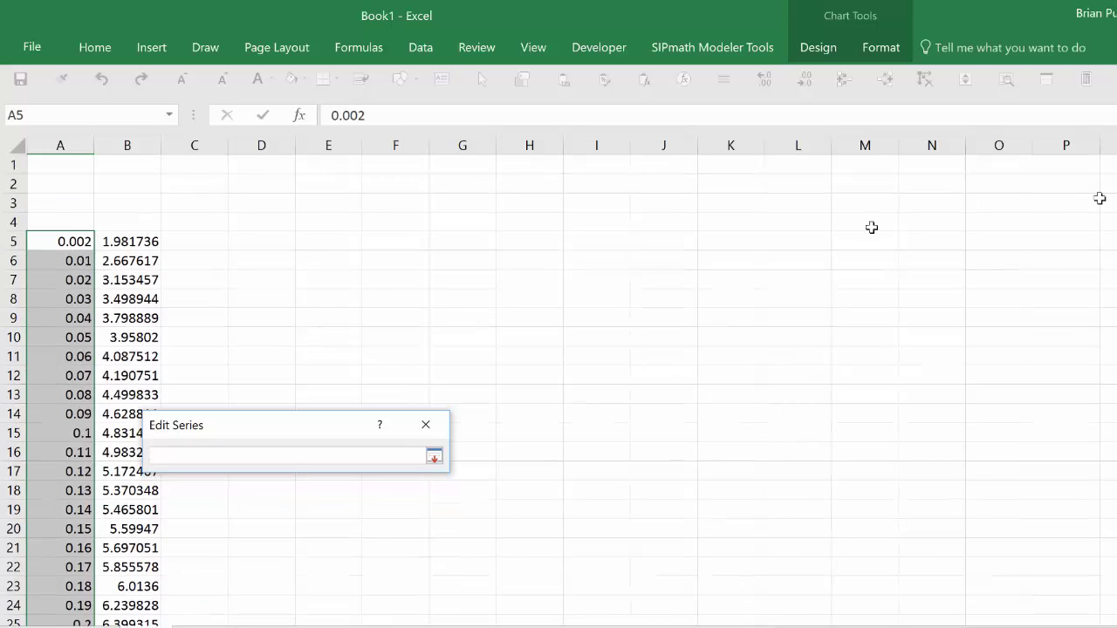
click(117, 244)
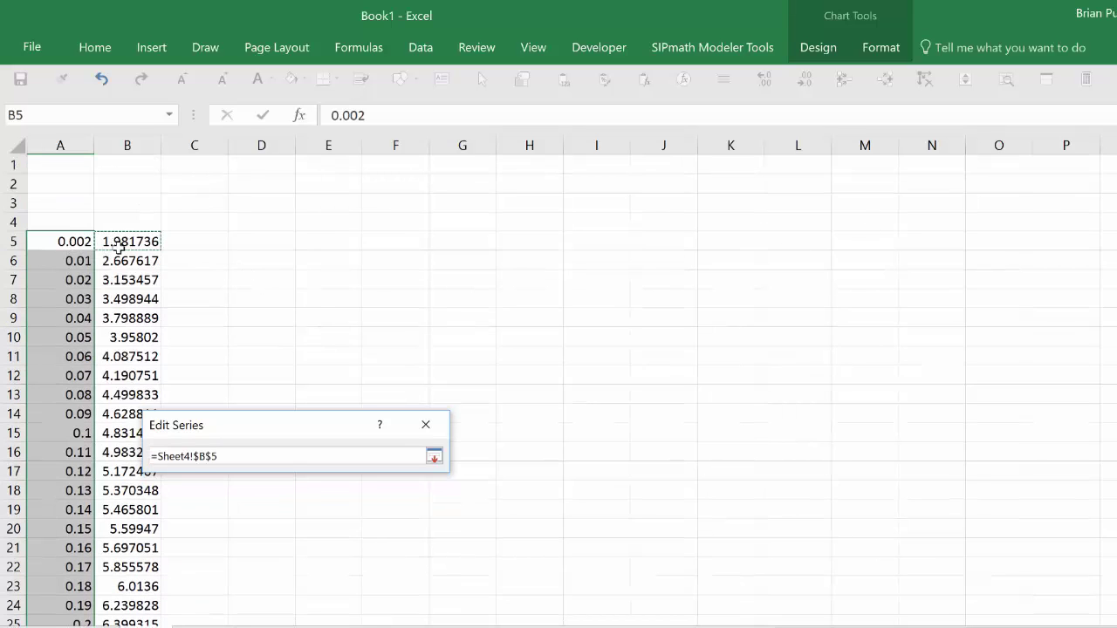
key(ctrl+shift+Down)
key(Return)
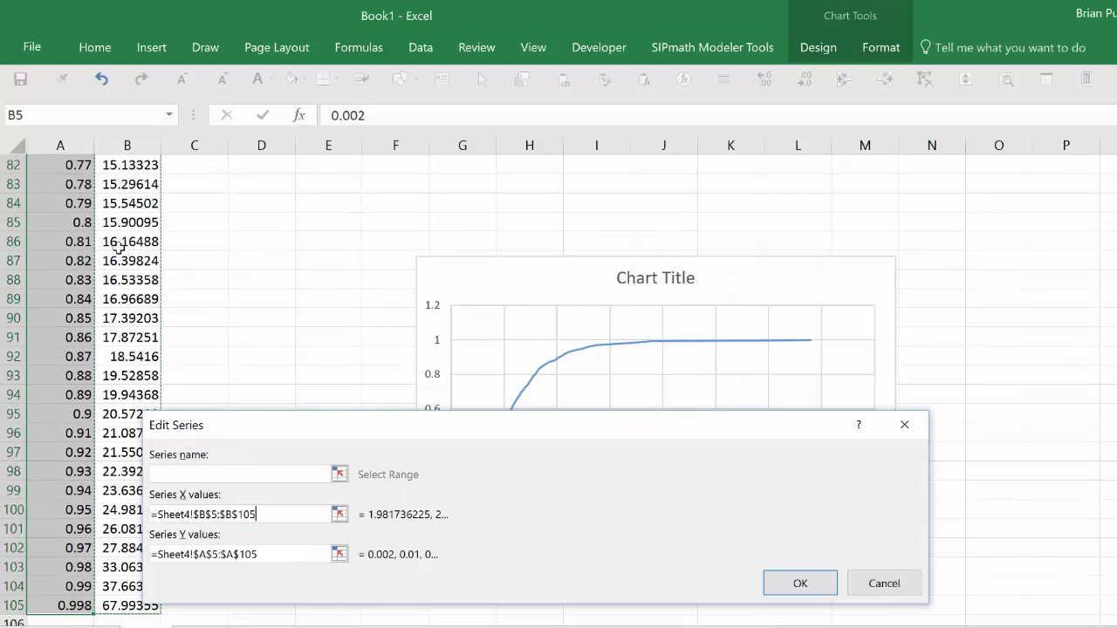
click(797, 587)
key(Return)
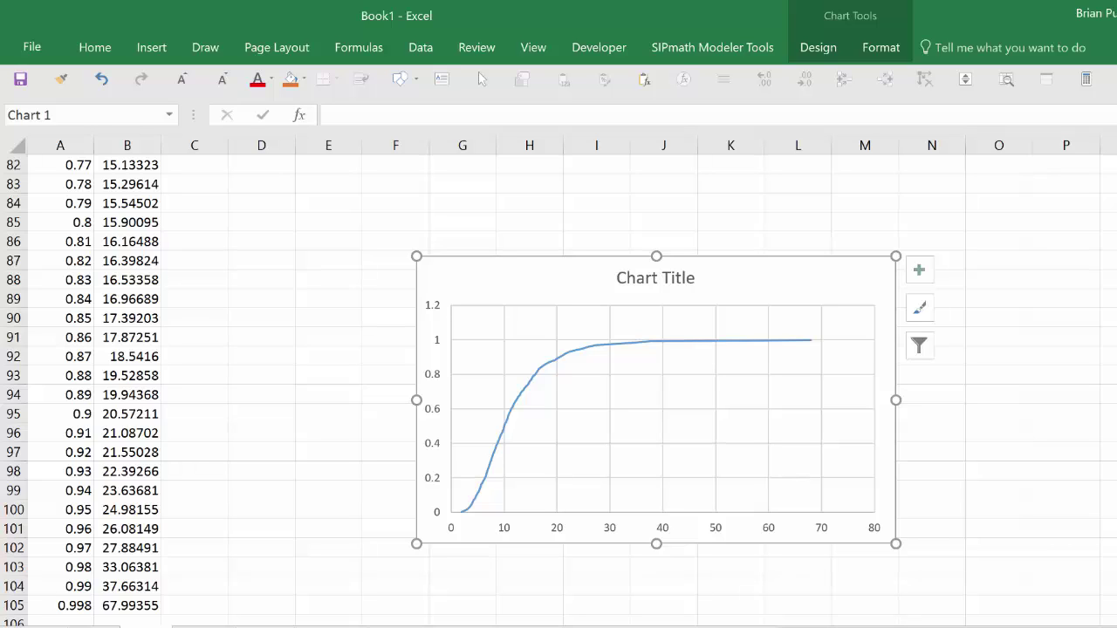
Change the vertical axis maximum from 1.2 to 1
right_click(432, 410)
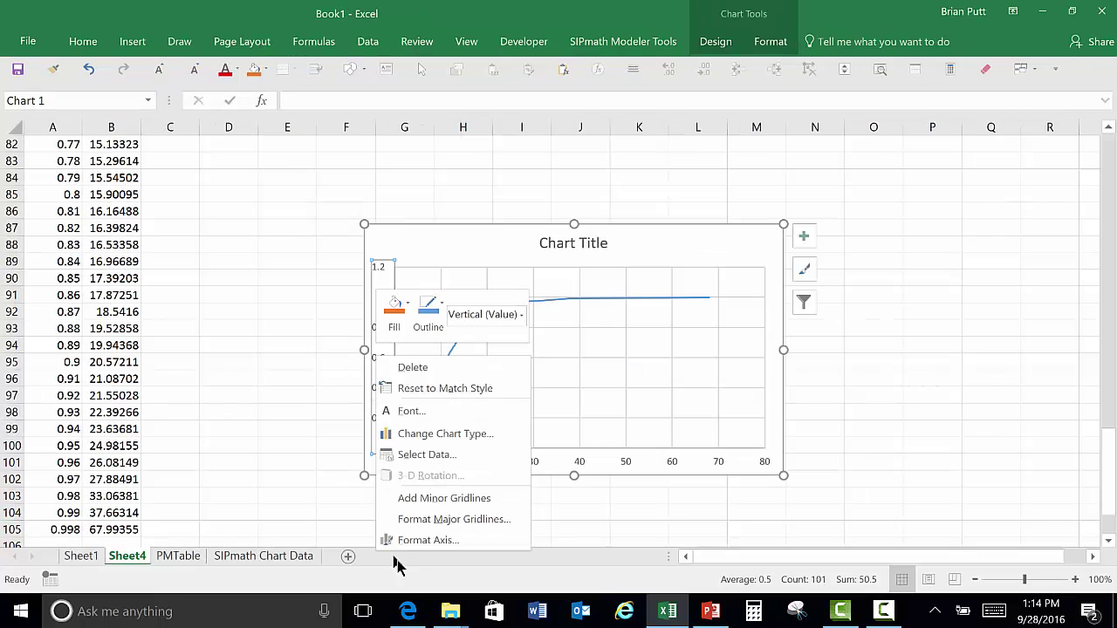
click(413, 541)
click(1030, 267)
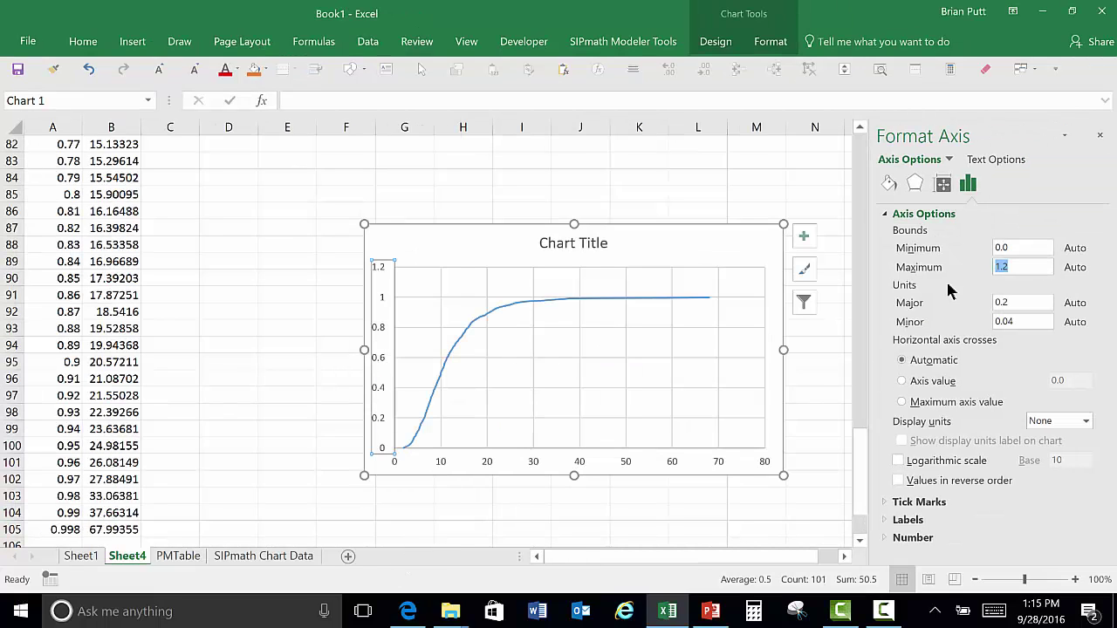
text(1)
Format the vertical axis labels as Percentage with 0 decimal places
click(913, 537)
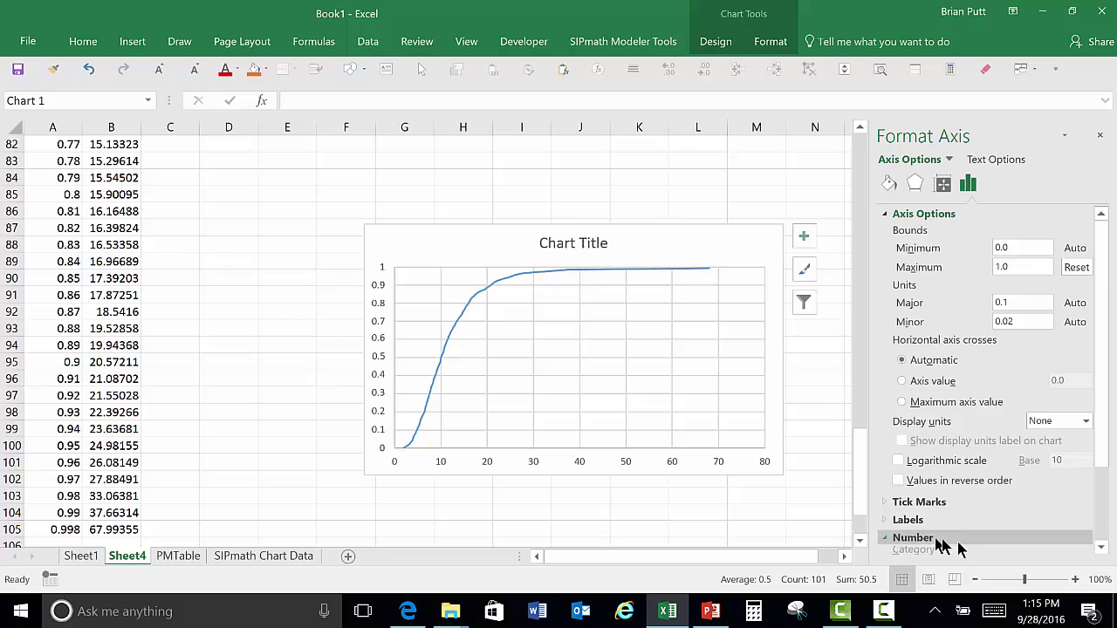
click(1005, 469)
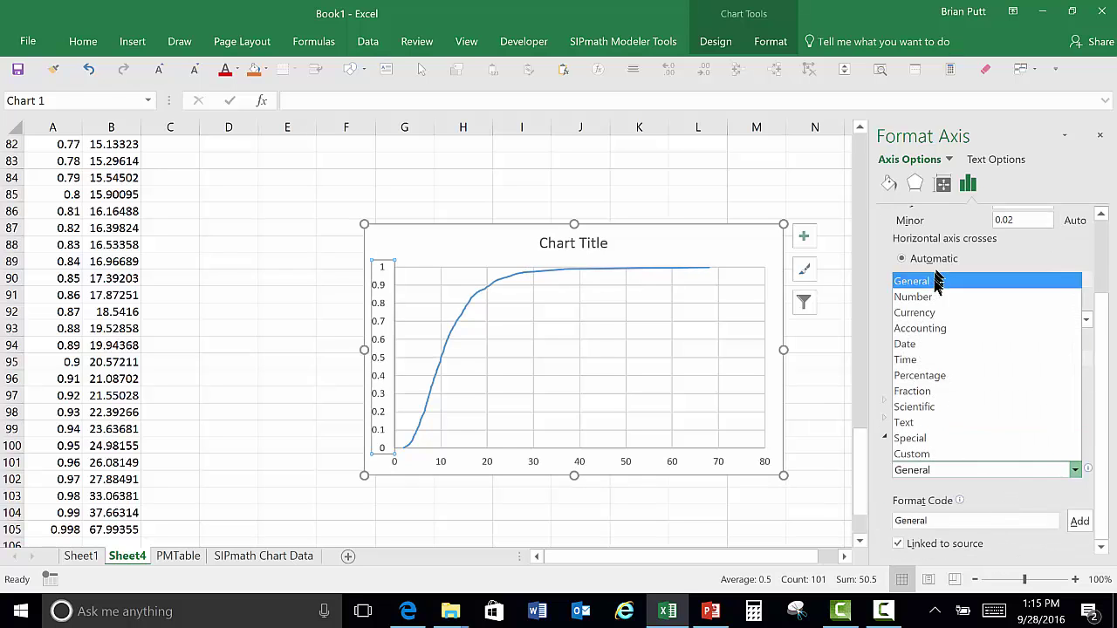
click(912, 375)
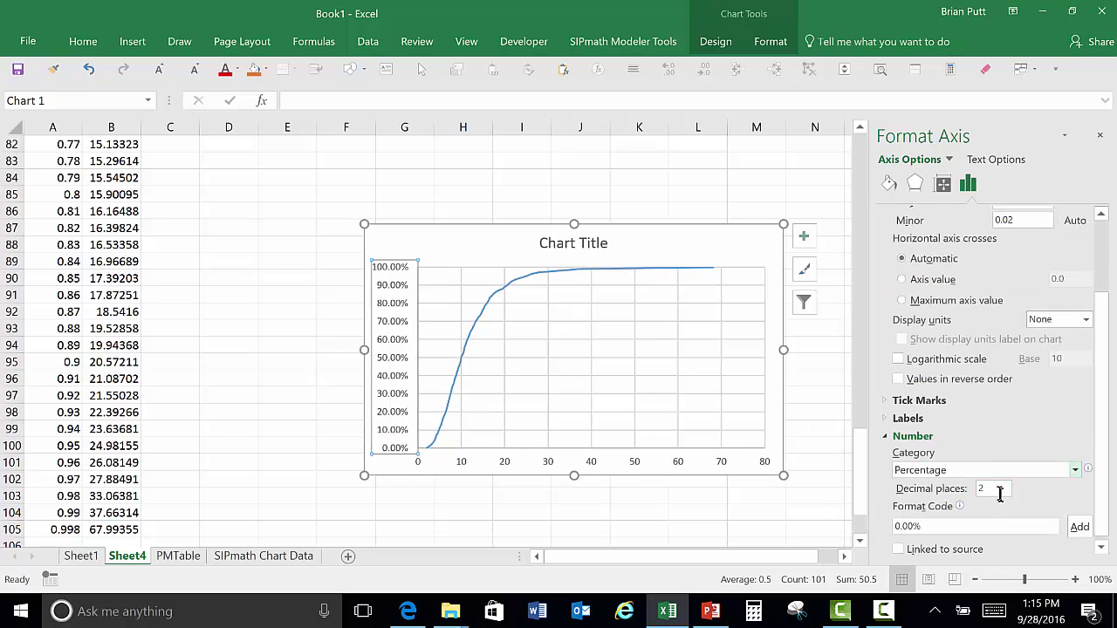
drag(1001, 495, 936, 493)
text(0)
click(657, 473)
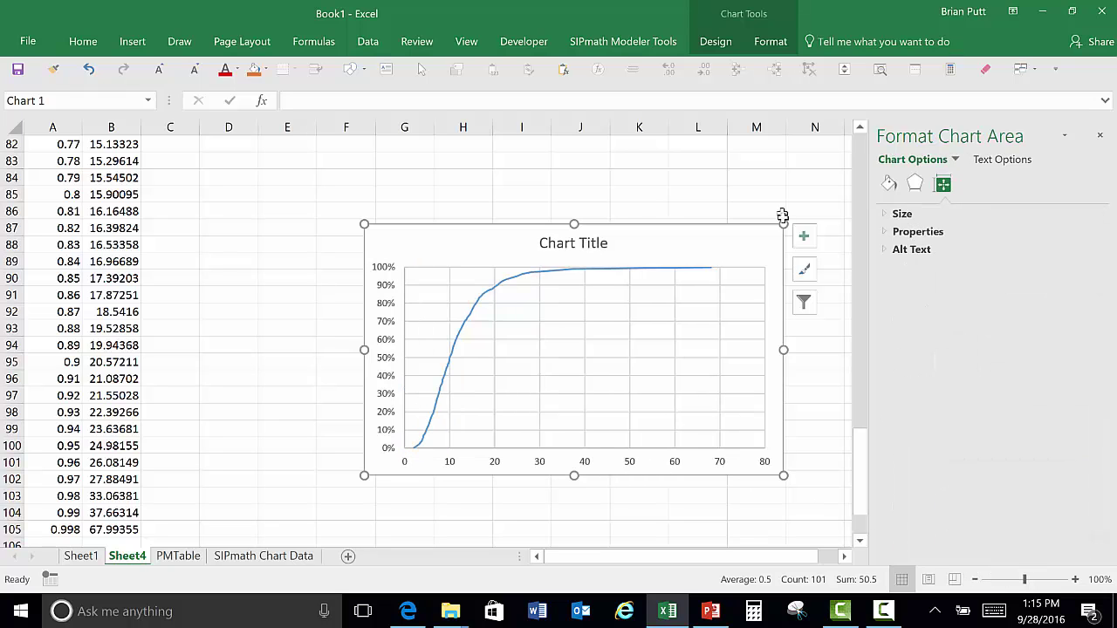
Add axis titles: horizontal 'Value of Myerson Distribution', vertical 'Cumulative Probability'
click(803, 236)
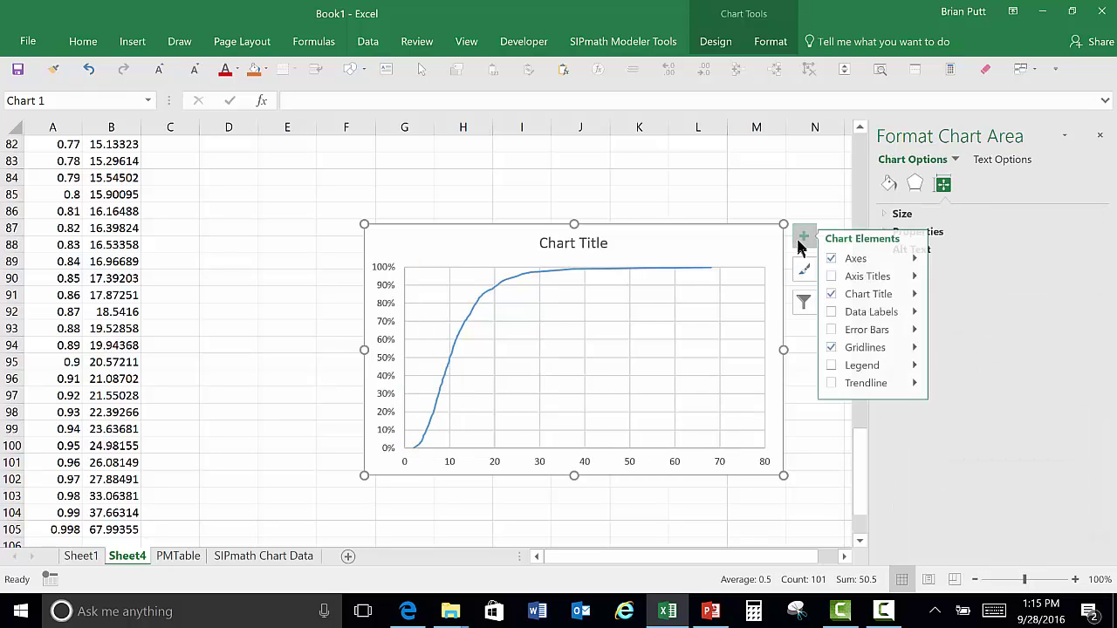
click(834, 276)
click(613, 460)
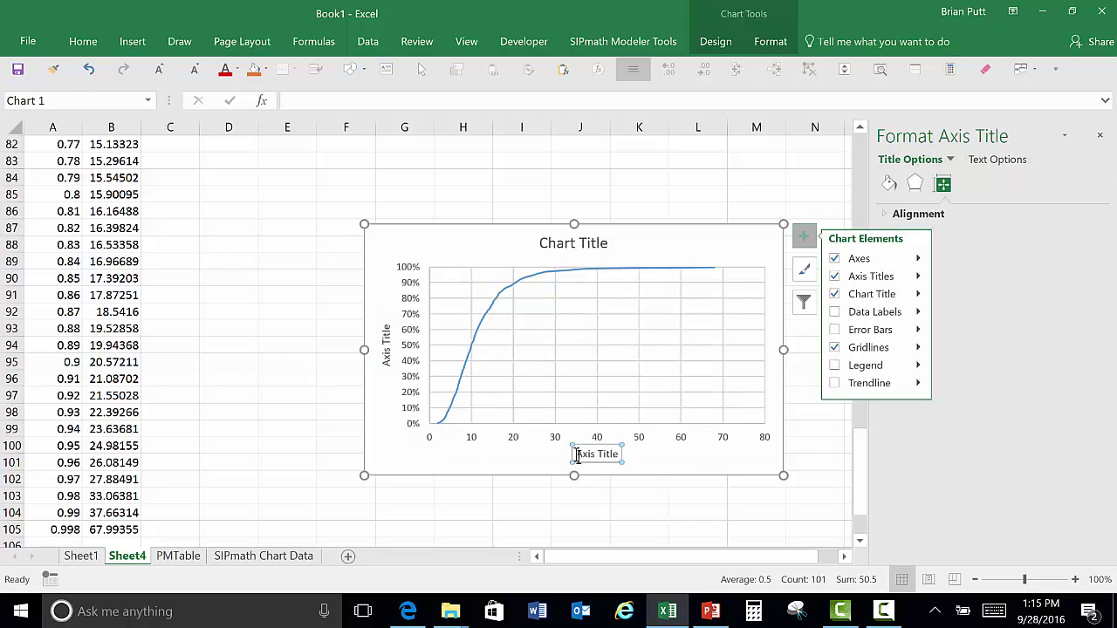
drag(577, 454, 621, 455)
text(Value)
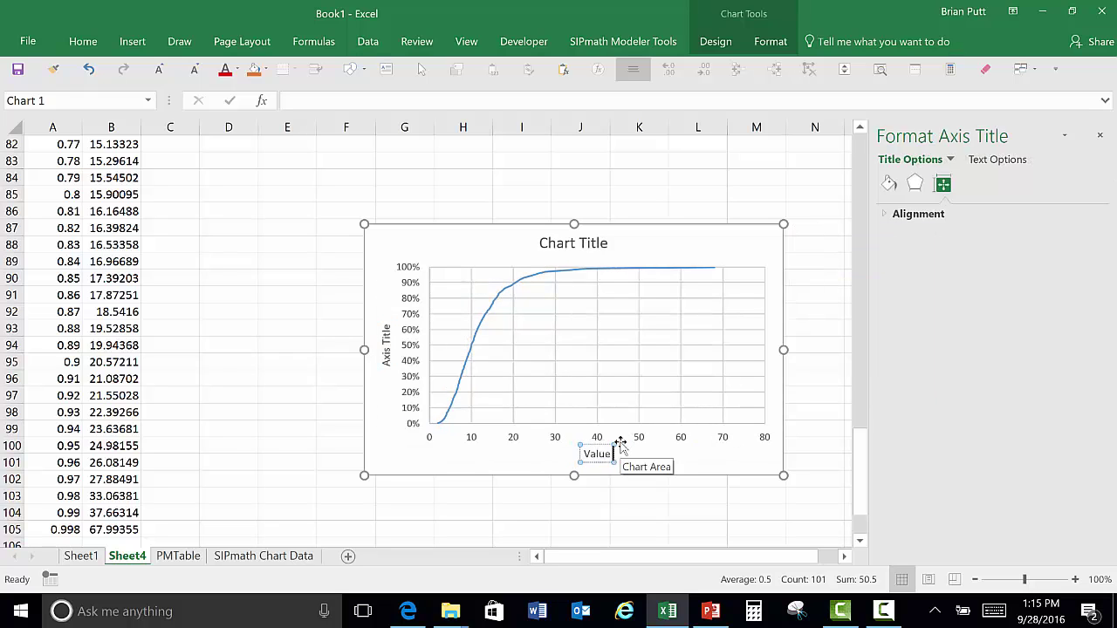
text( of Myer)
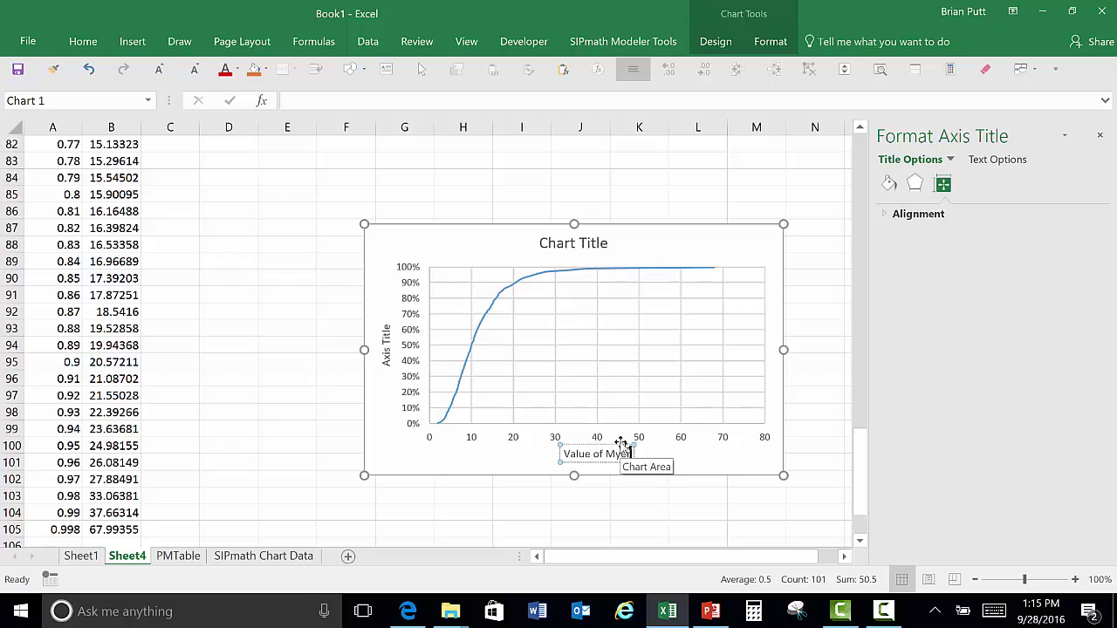
text(son Distribution)
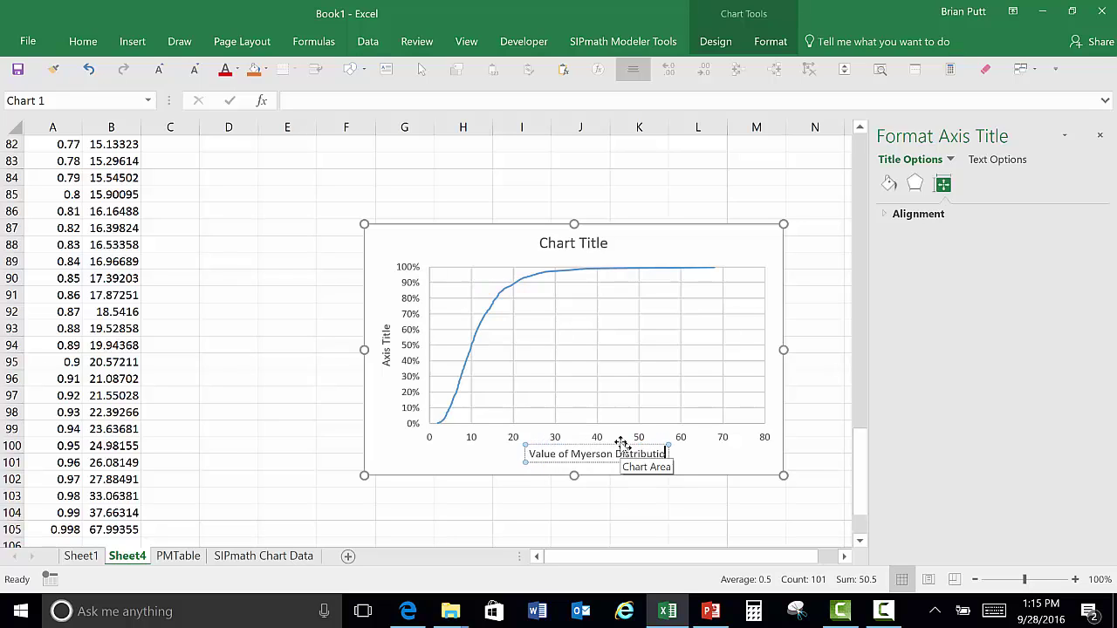
click(386, 364)
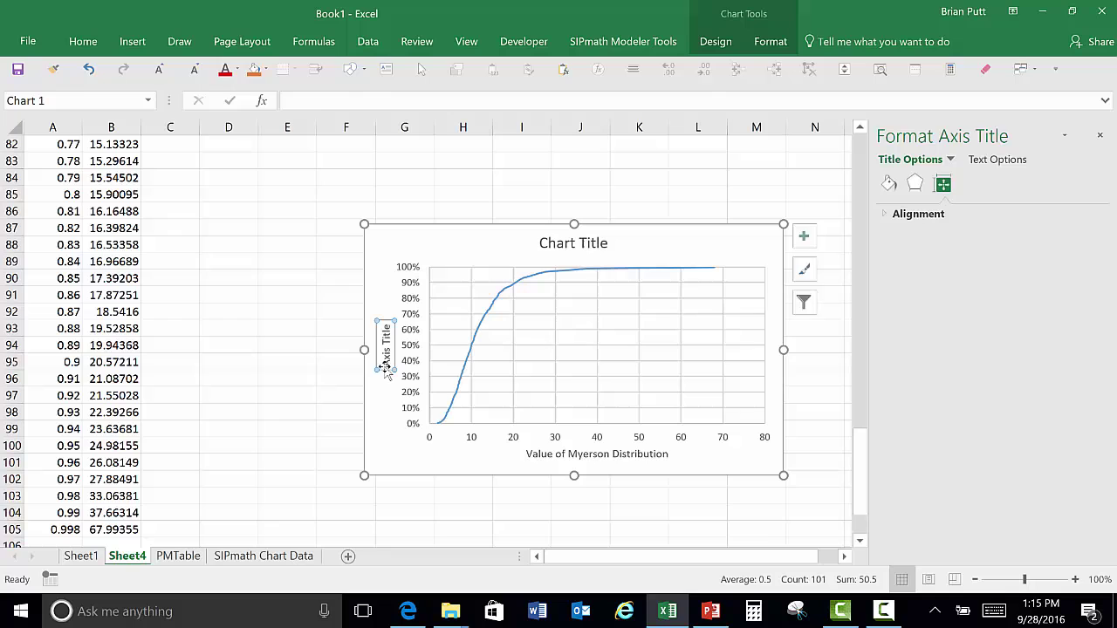
text(Cumulative Probabil)
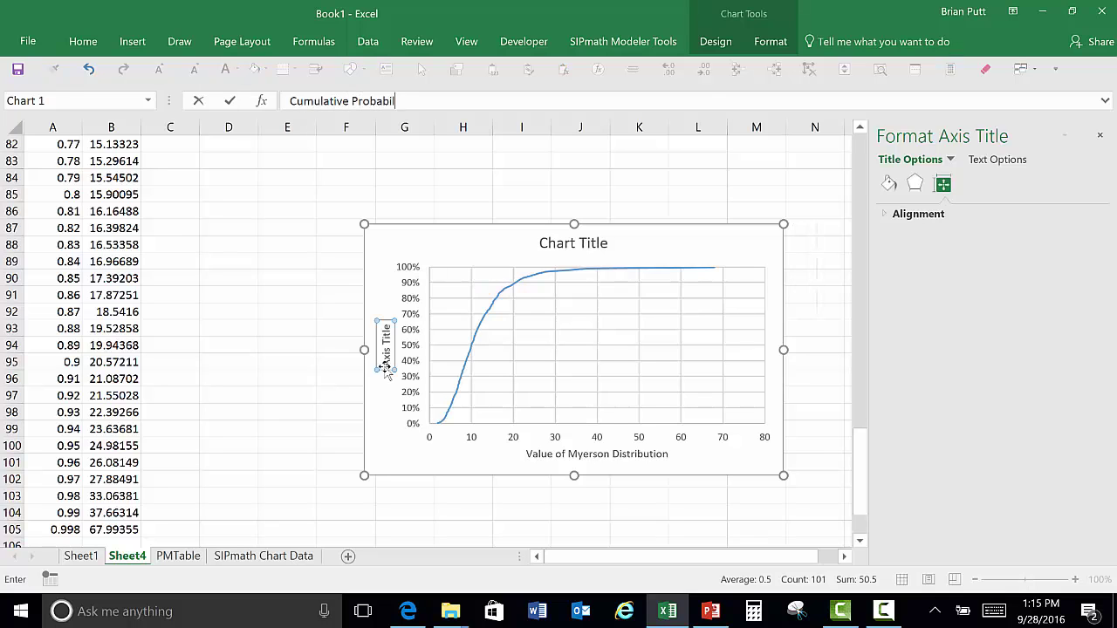
text(ity)
key(Return)
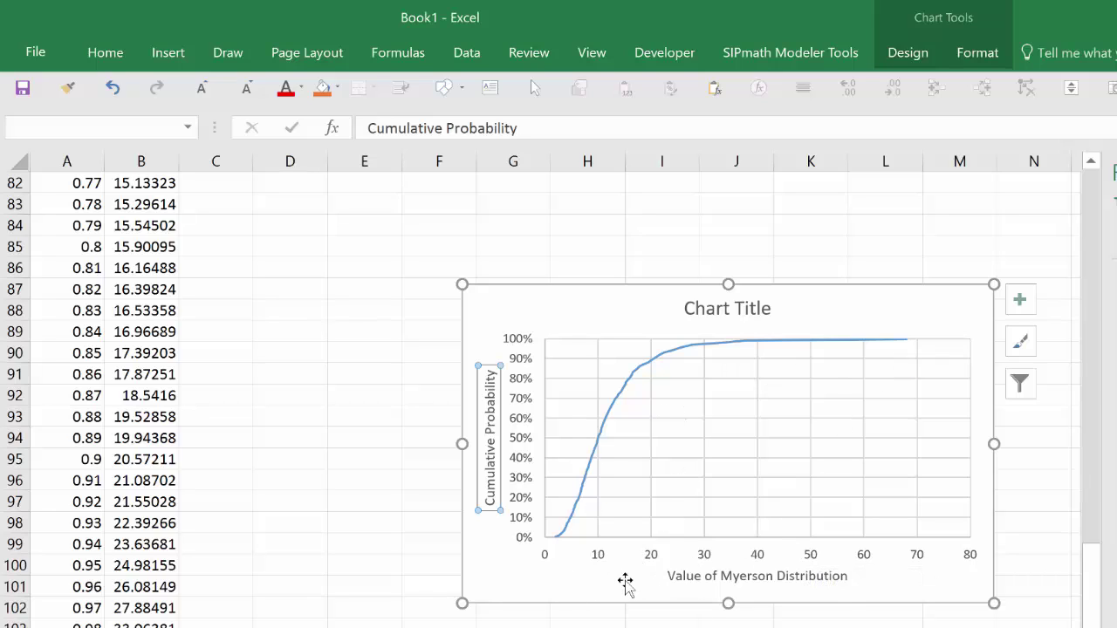
Copy the cumulative probability chart and paste it onto the model sheet at cell C6
click(899, 323)
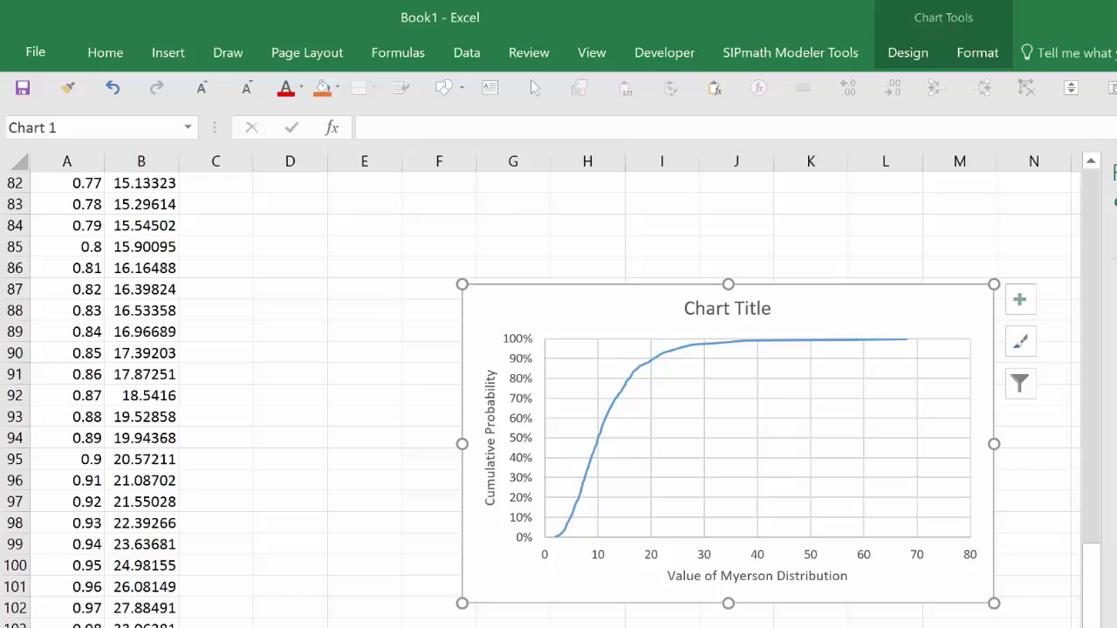
key(ctrl+Page_Up)
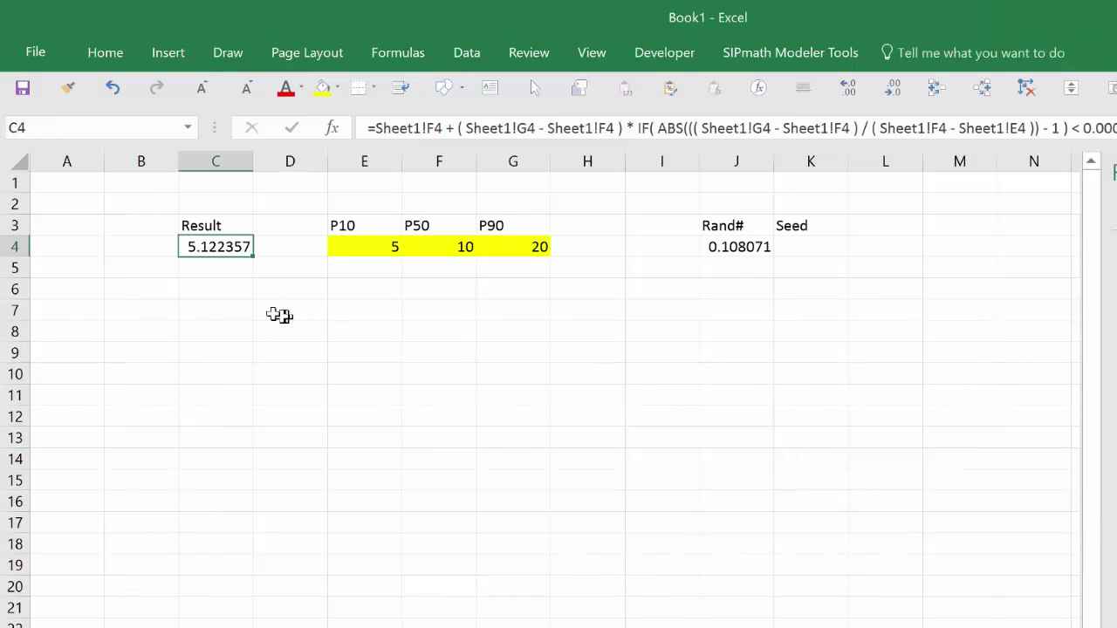
click(204, 294)
key(ctrl+v)
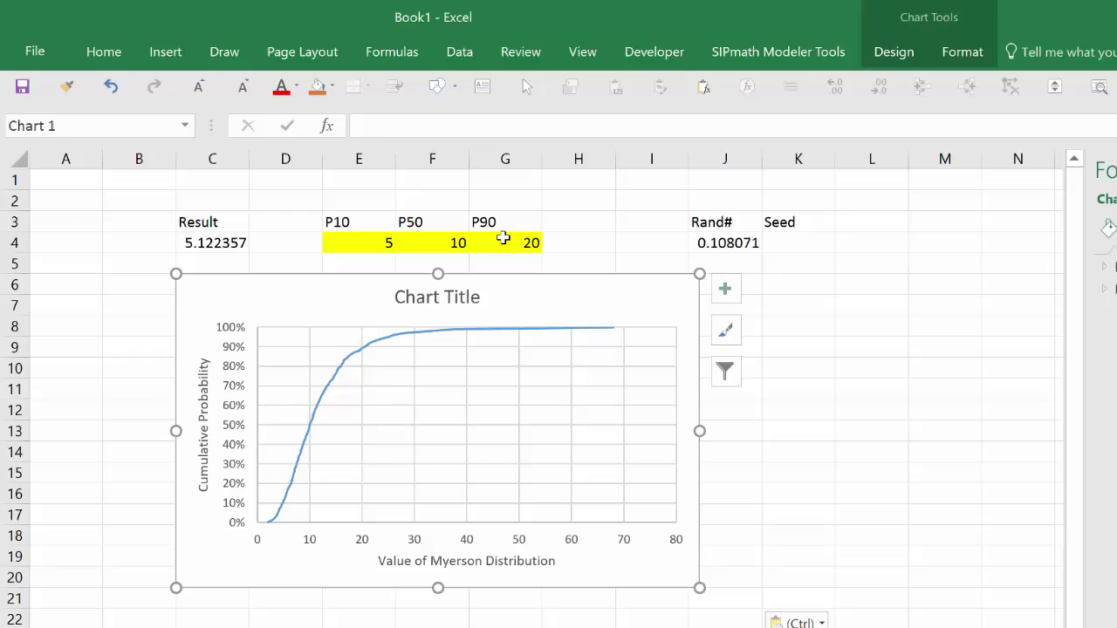
click(504, 238)
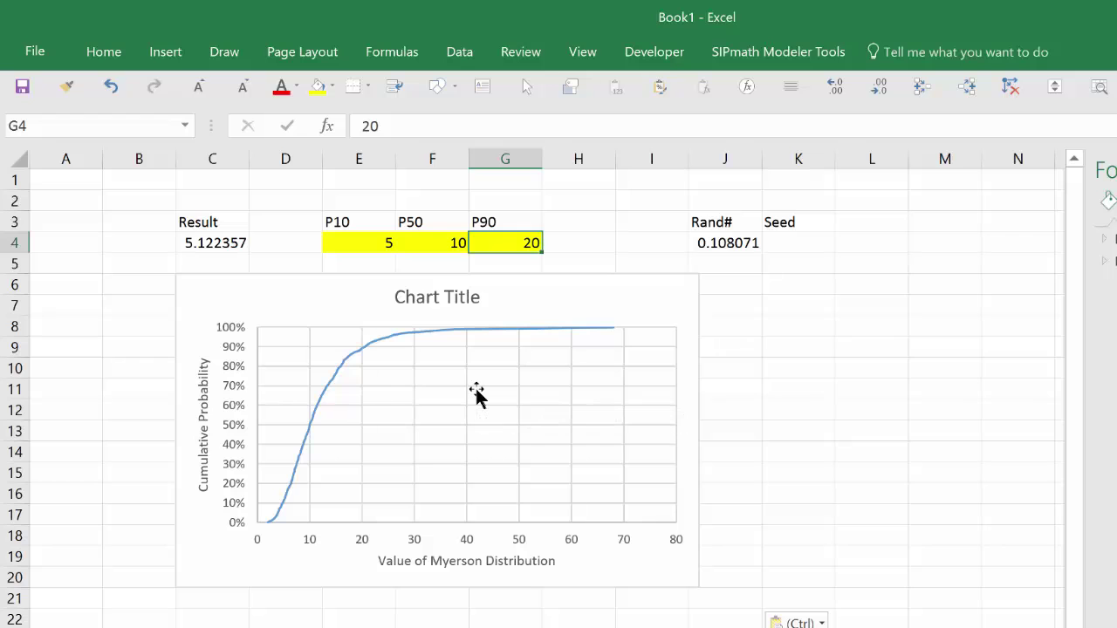
Try P90 values of 15 and 40 in G4, settling on 30
text(15)
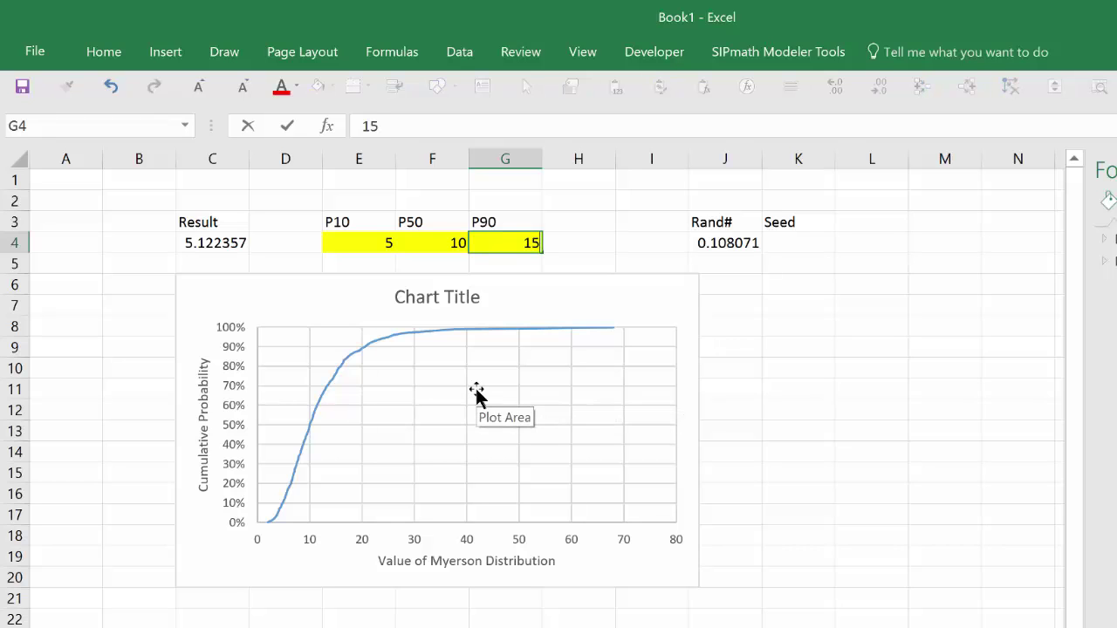
key(Return)
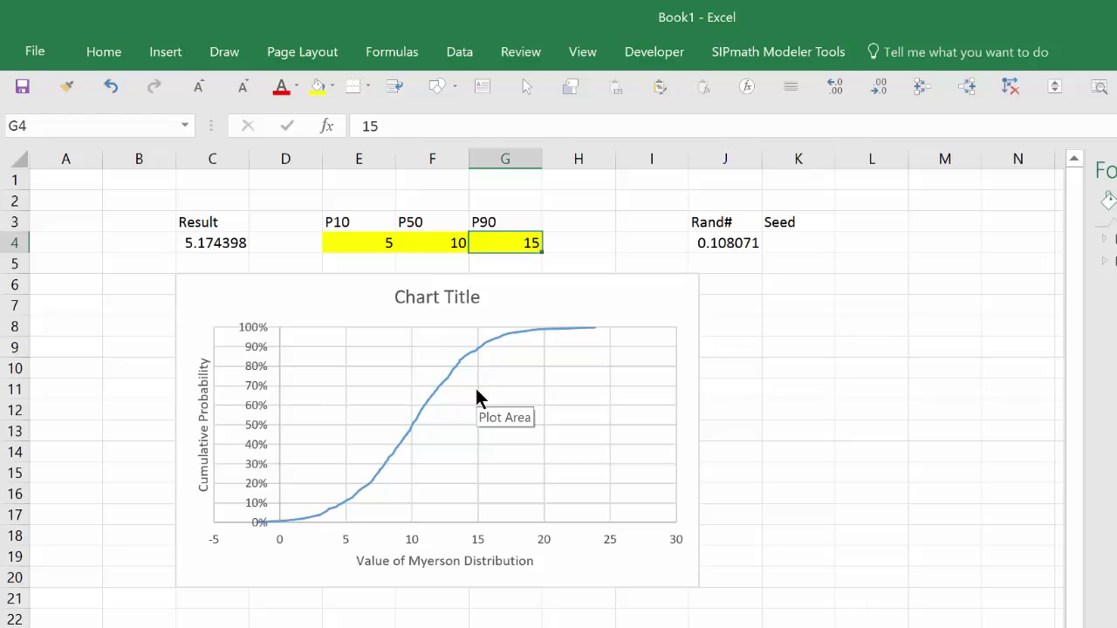
key(F2)
key(BackSpace)
key(BackSpace)
text(40)
key(ctrl+Return)
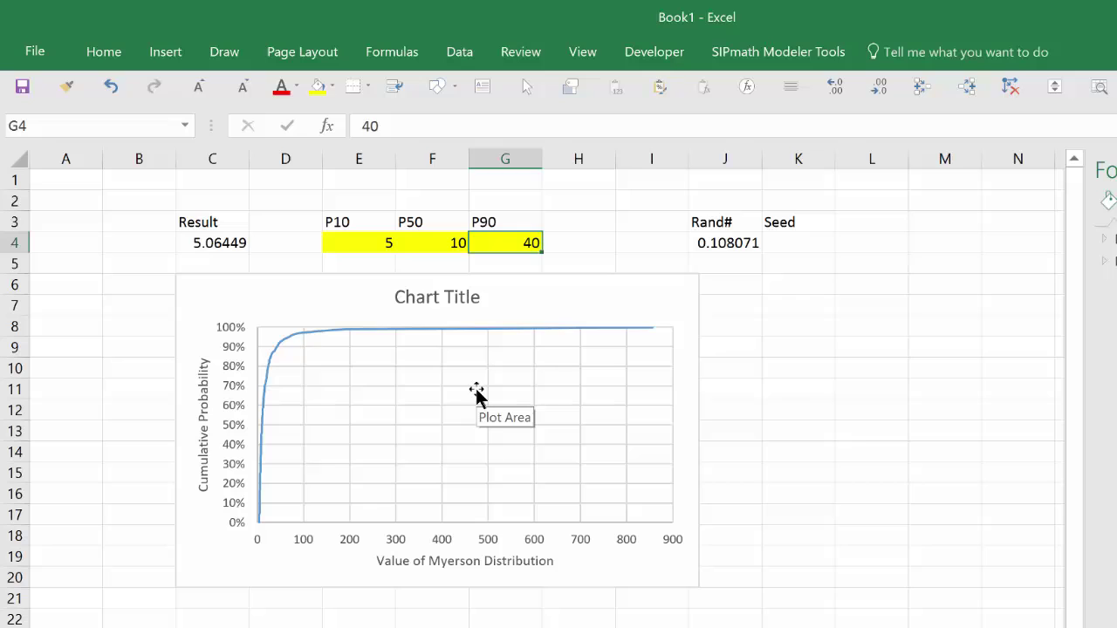
text(30)
key(ctrl+Return)
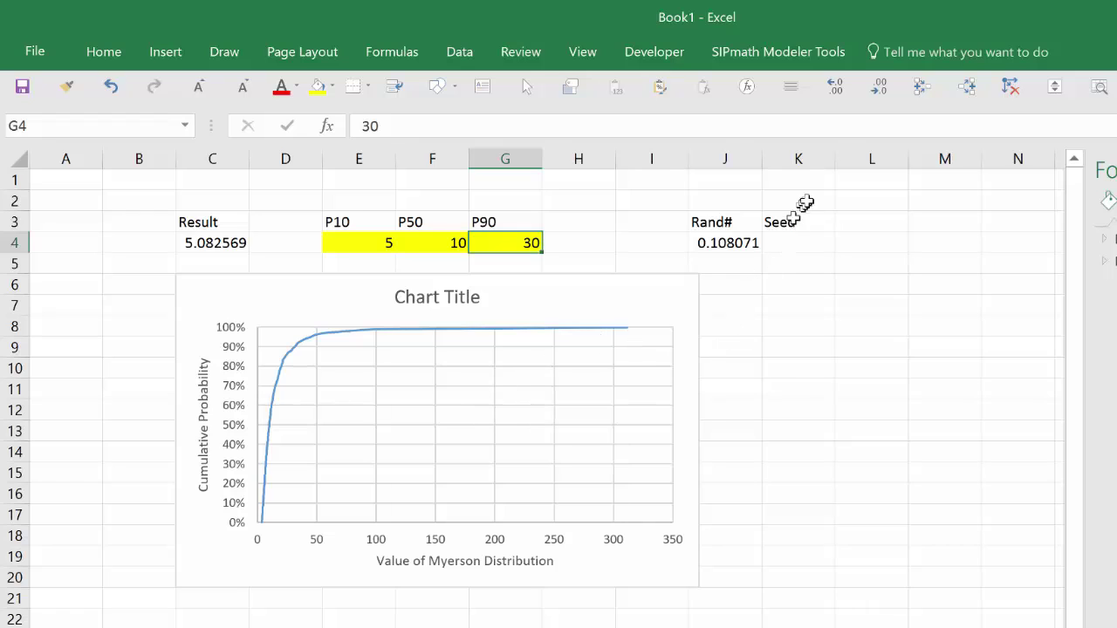
Set the Seed in K4 to 3 and drag the chart lower on the sheet
click(790, 237)
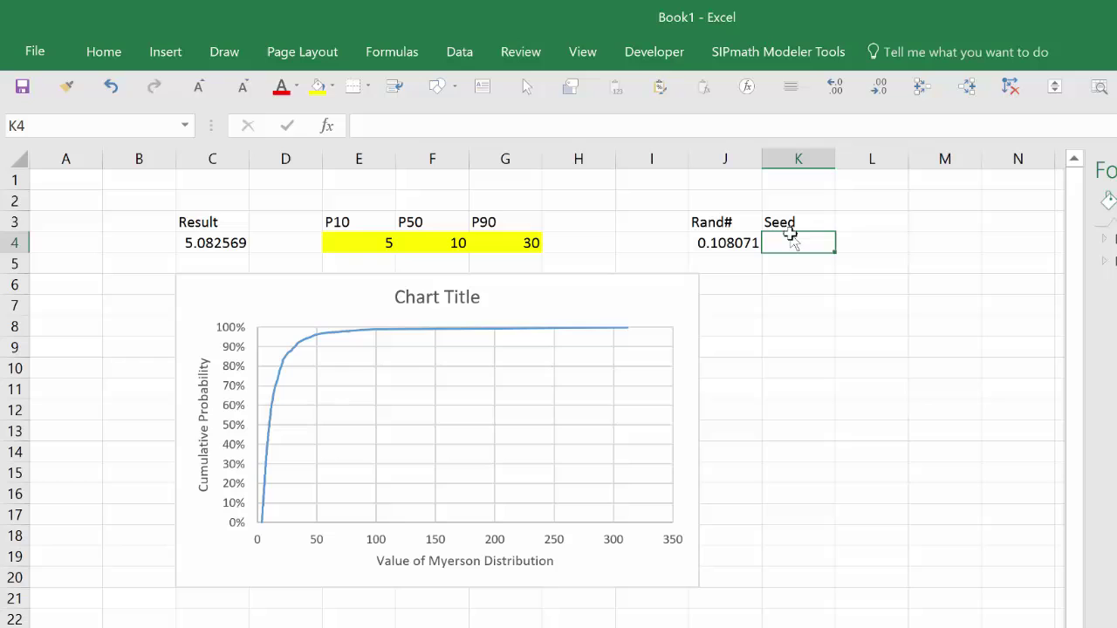
text(3)
key(ctrl+Return)
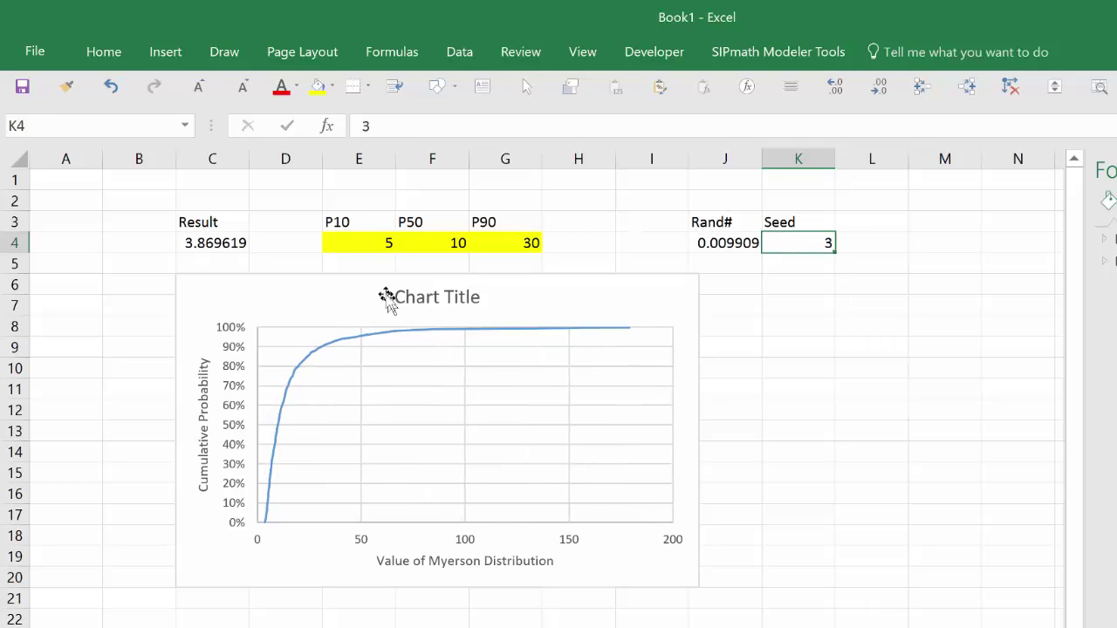
drag(382, 289, 371, 339)
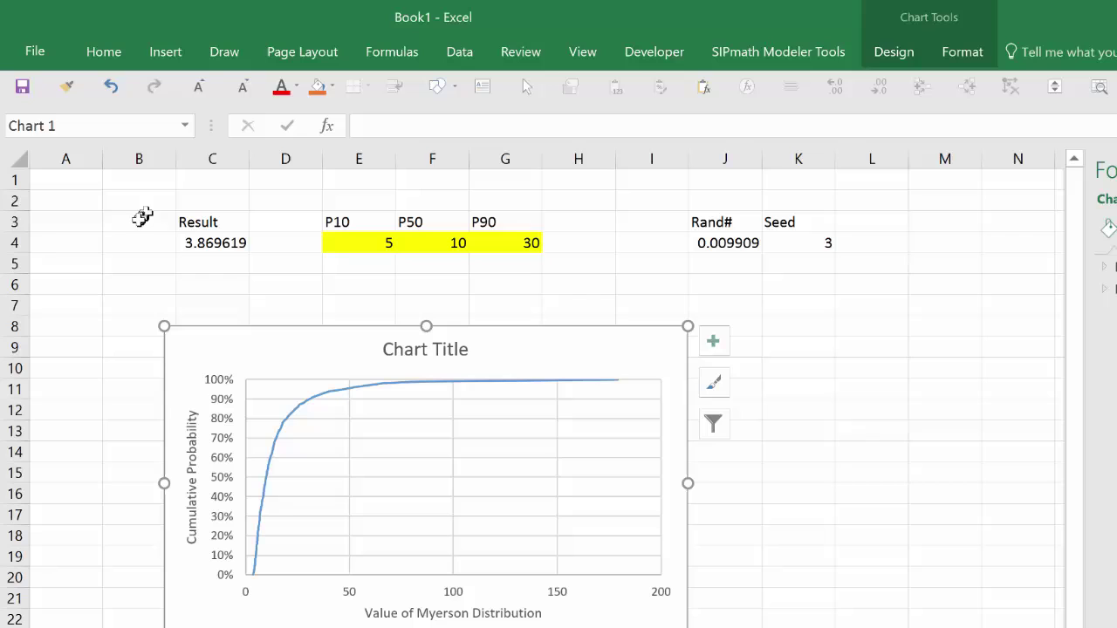
Label B3 'EV' and enter =AVERAGE(d_Myerson) in B4
click(136, 219)
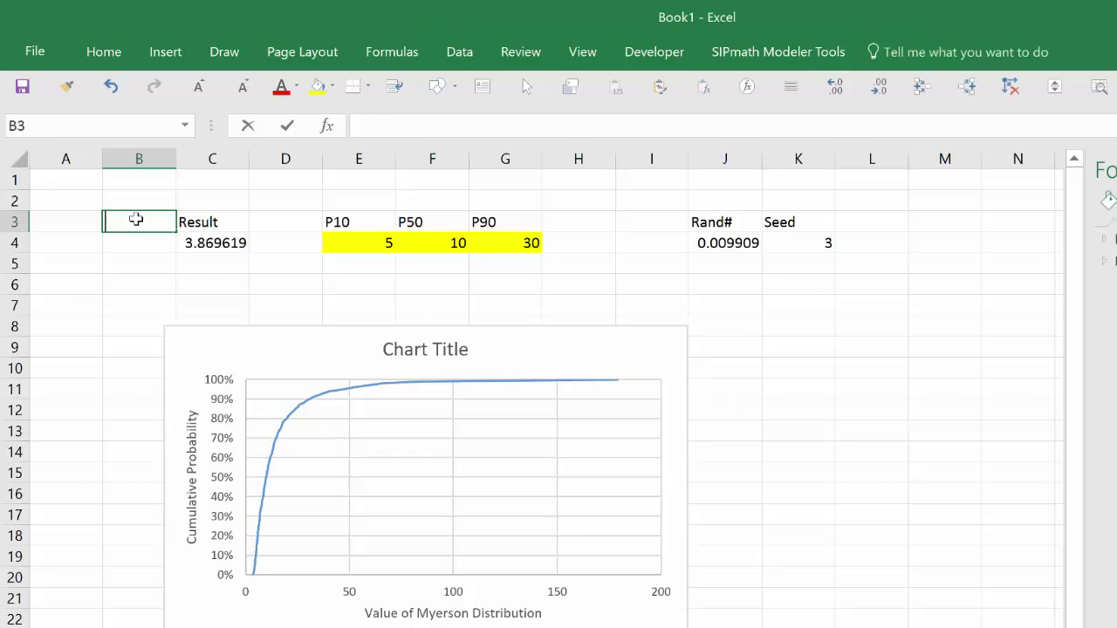
text(EV)
key(Return)
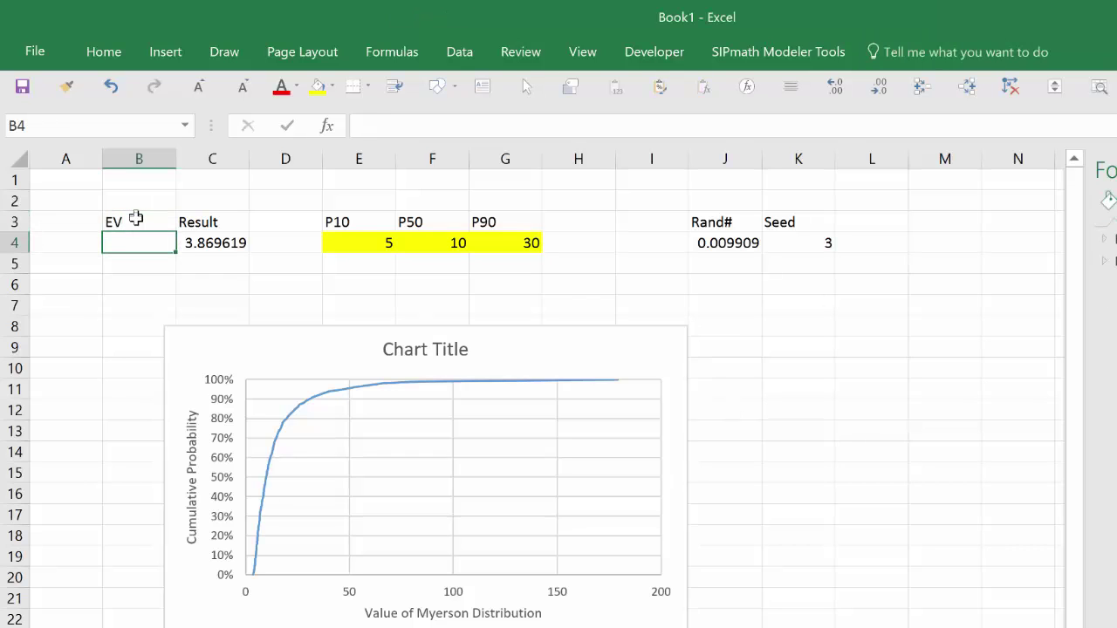
text(=average(d)
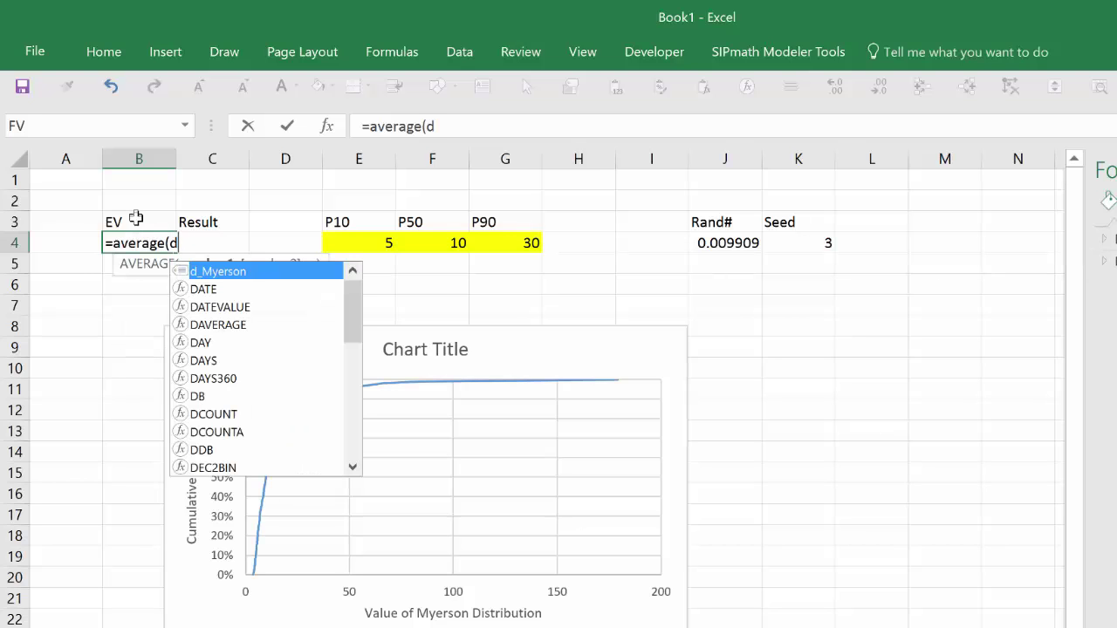
double_click(187, 276)
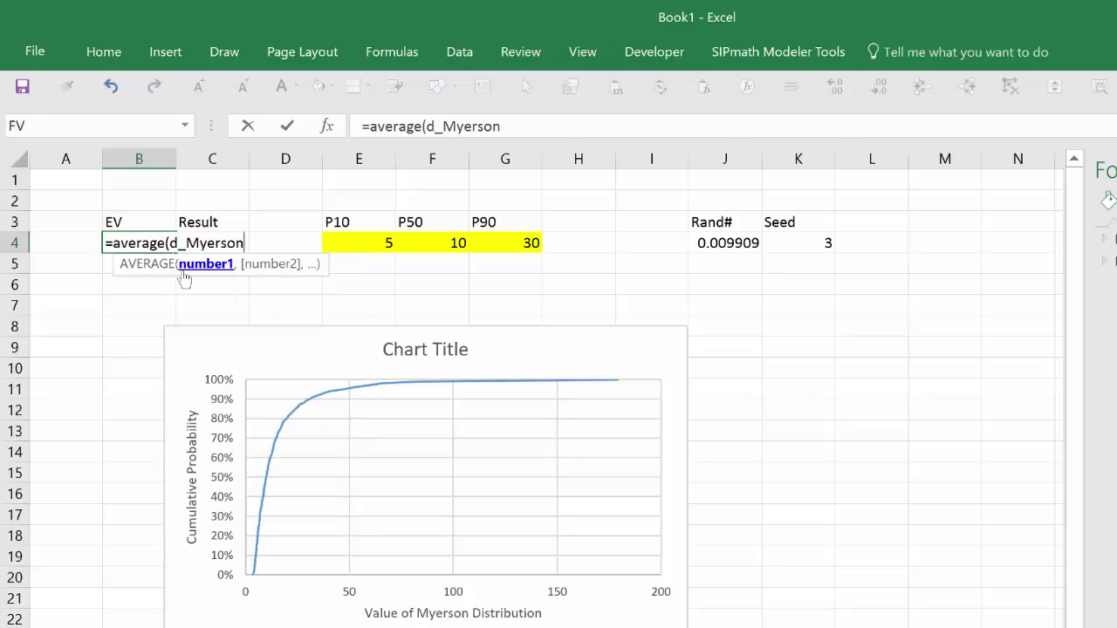
text())
key(ctrl+Return)
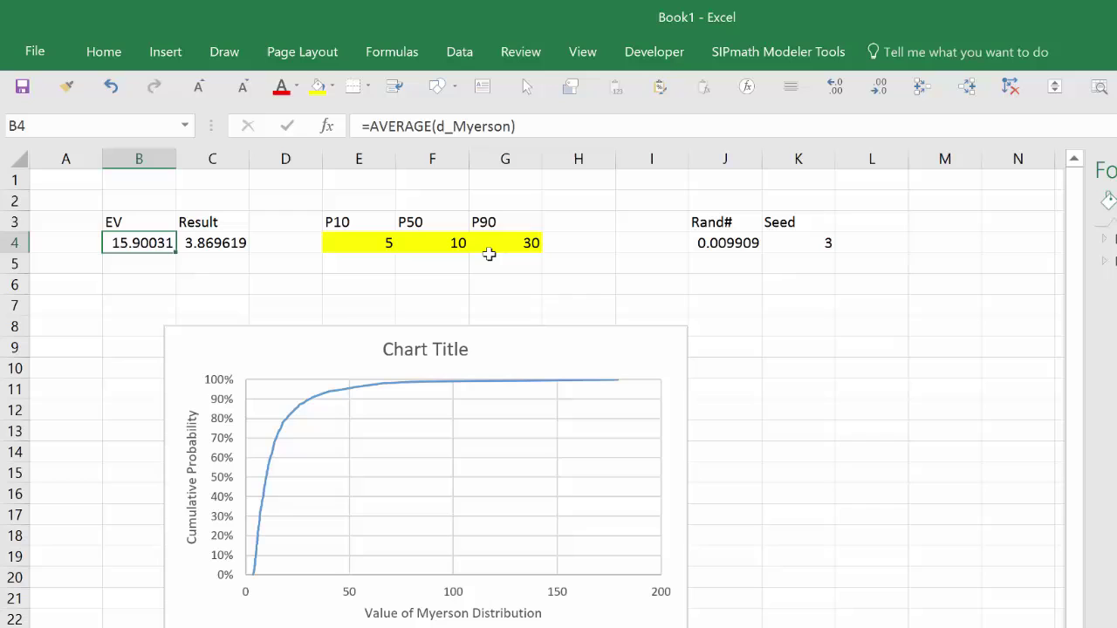
Change P90 in G4 back to 15
click(499, 247)
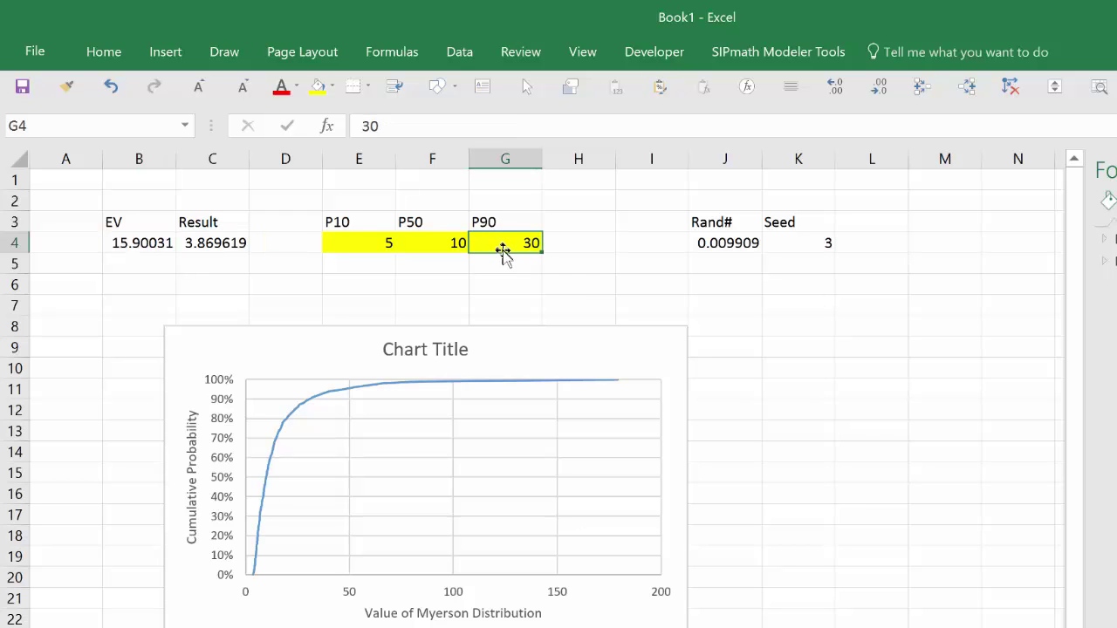
text(15)
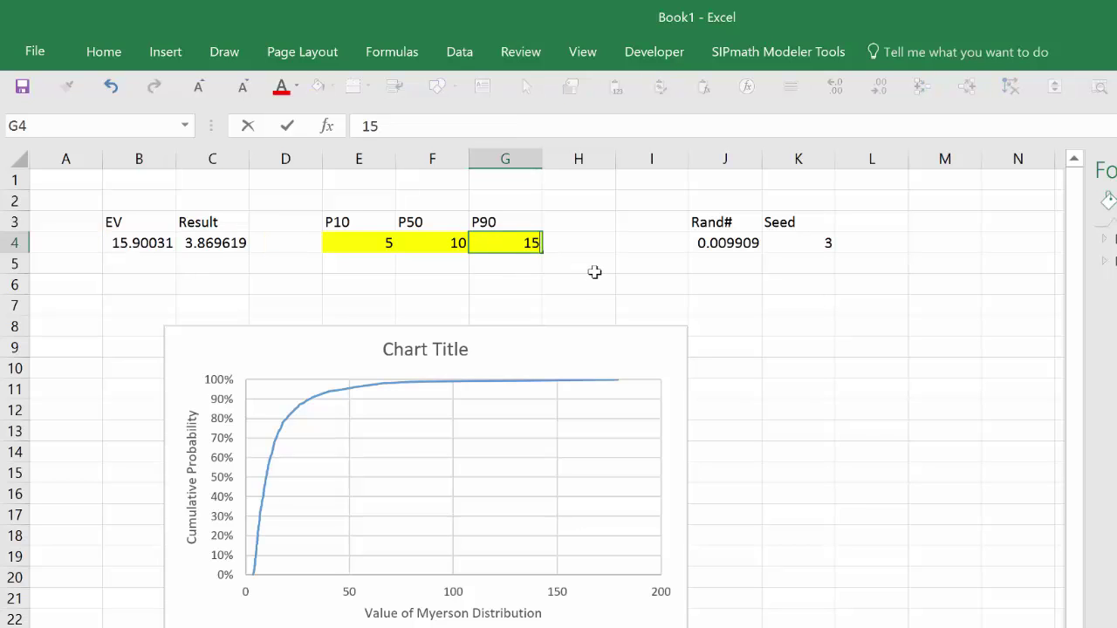
key(ctrl+Return)
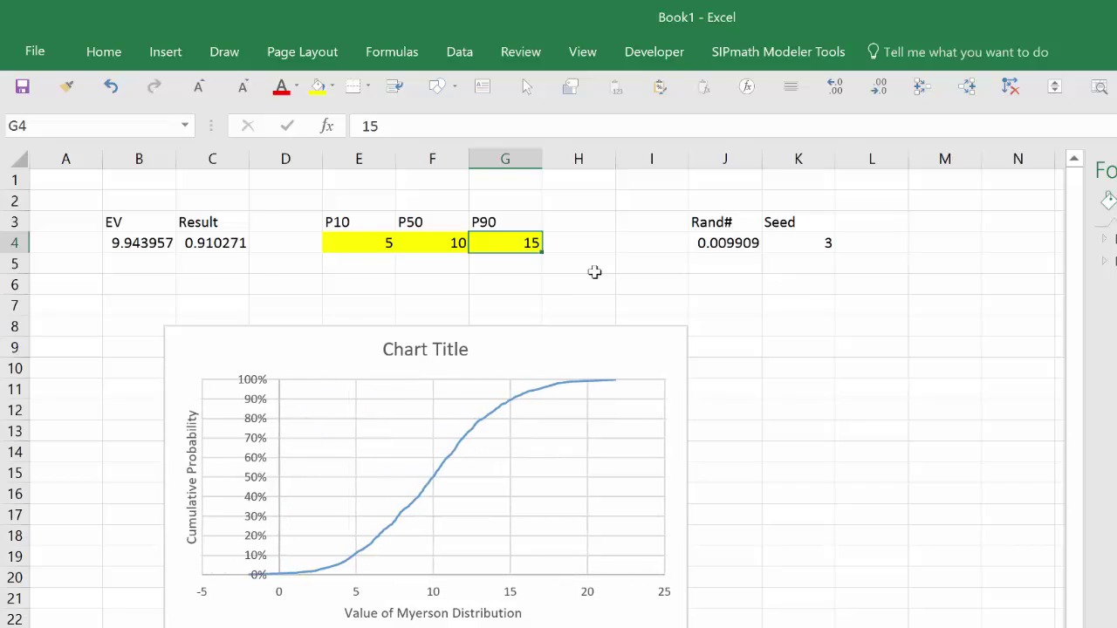